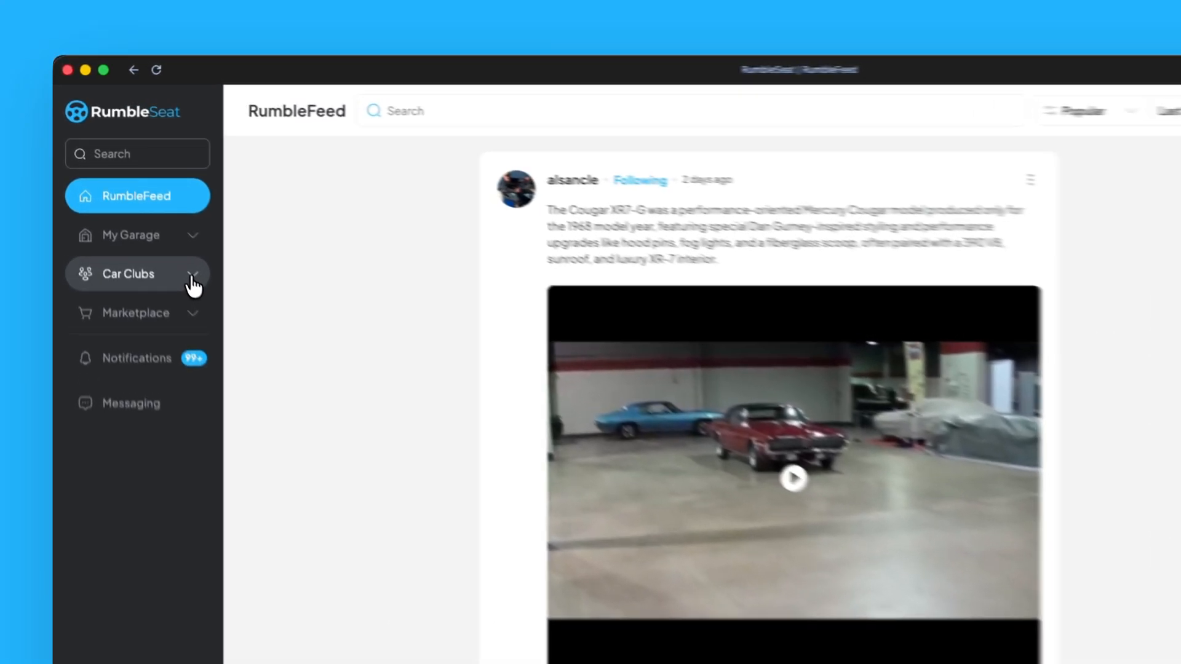
- Start a new car club with "a" as both name and description, and continue to the second setup step
click(153, 225)
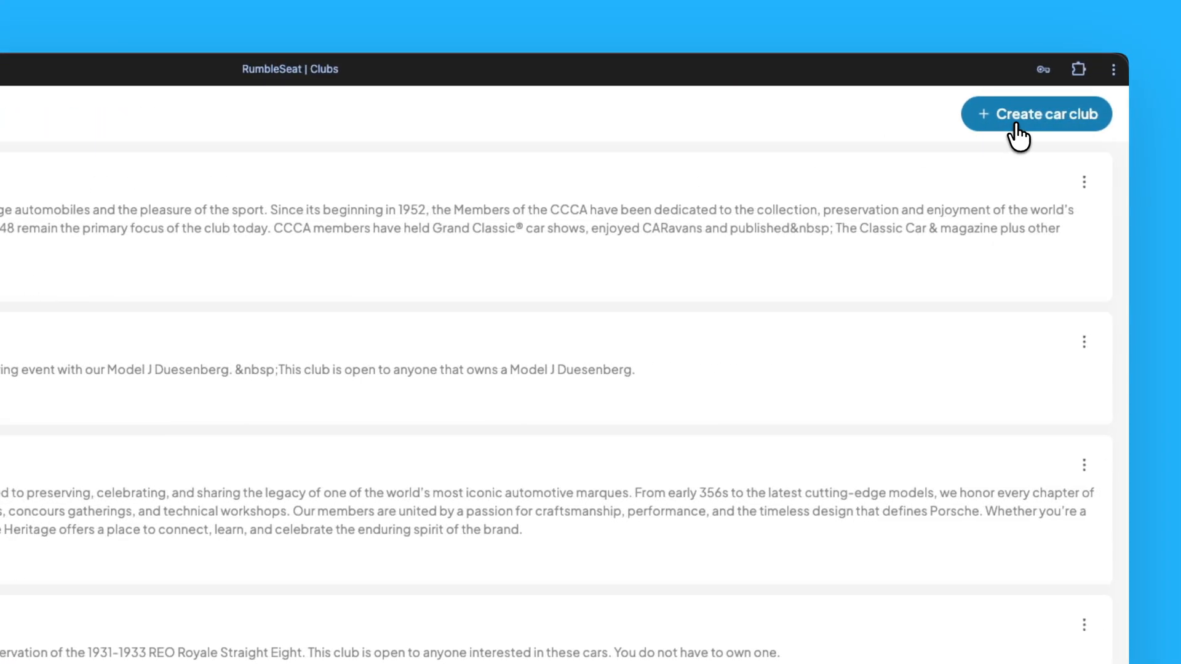
click(1015, 123)
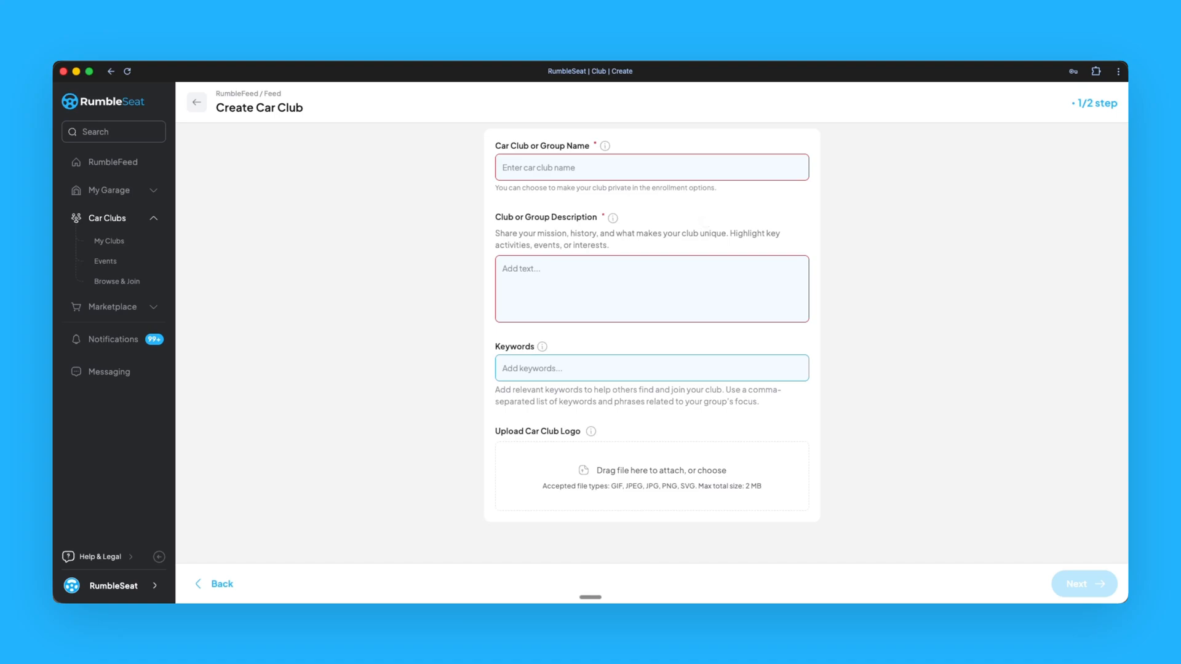
click(635, 168)
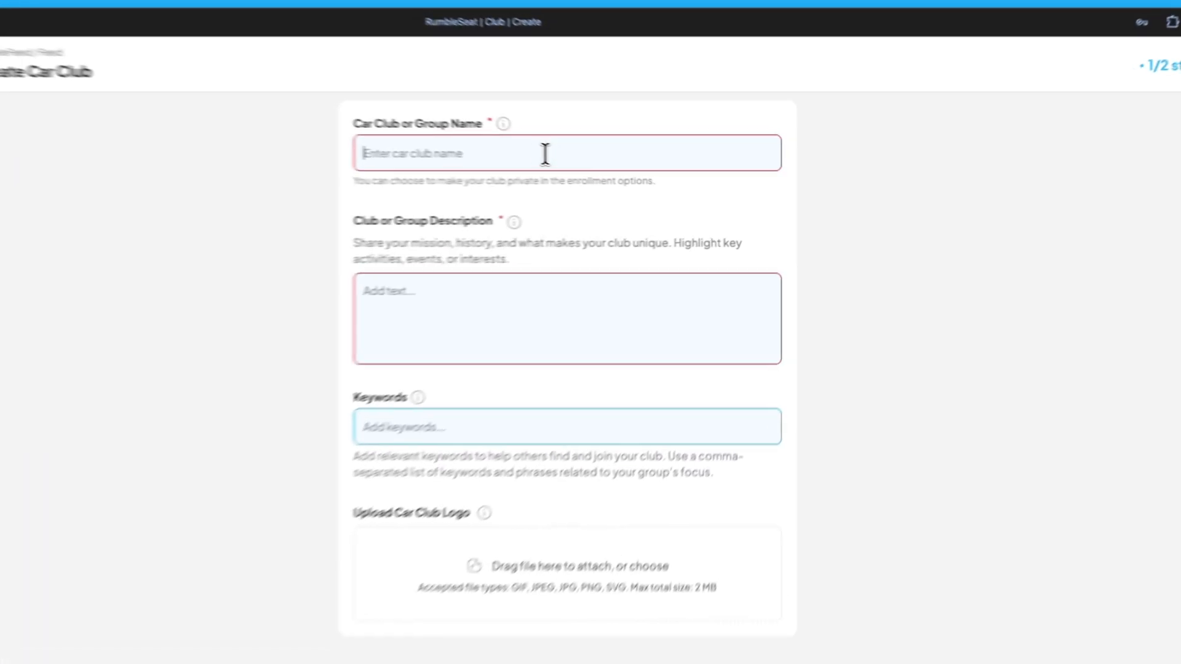
text(a)
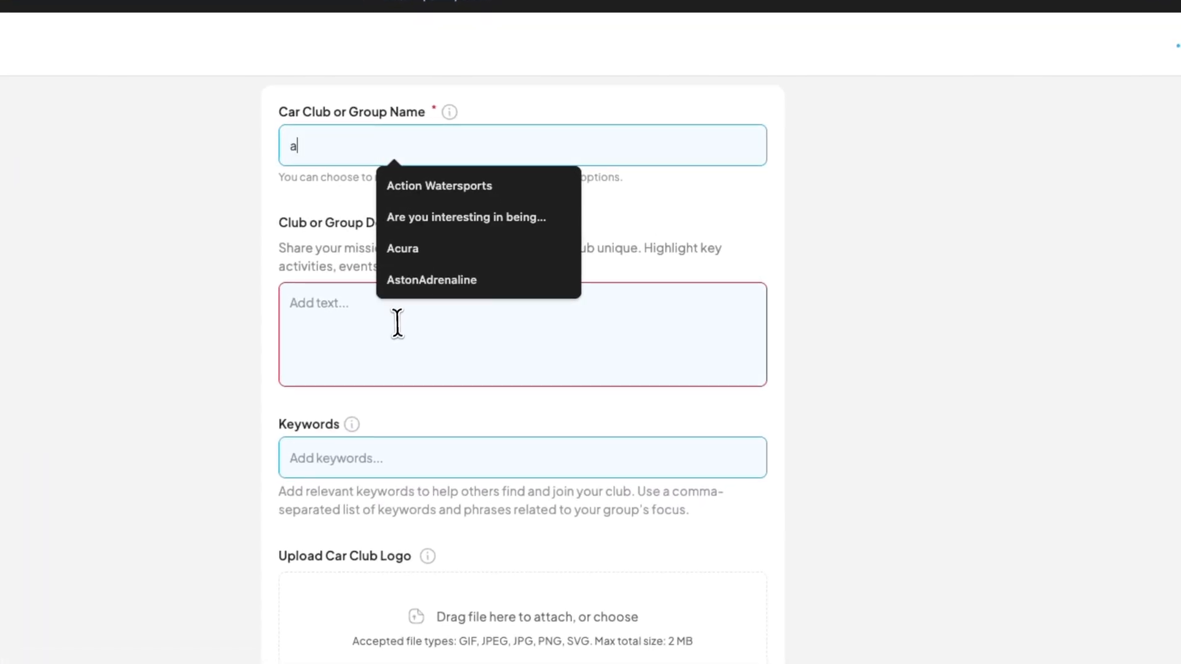
click(456, 306)
text(a)
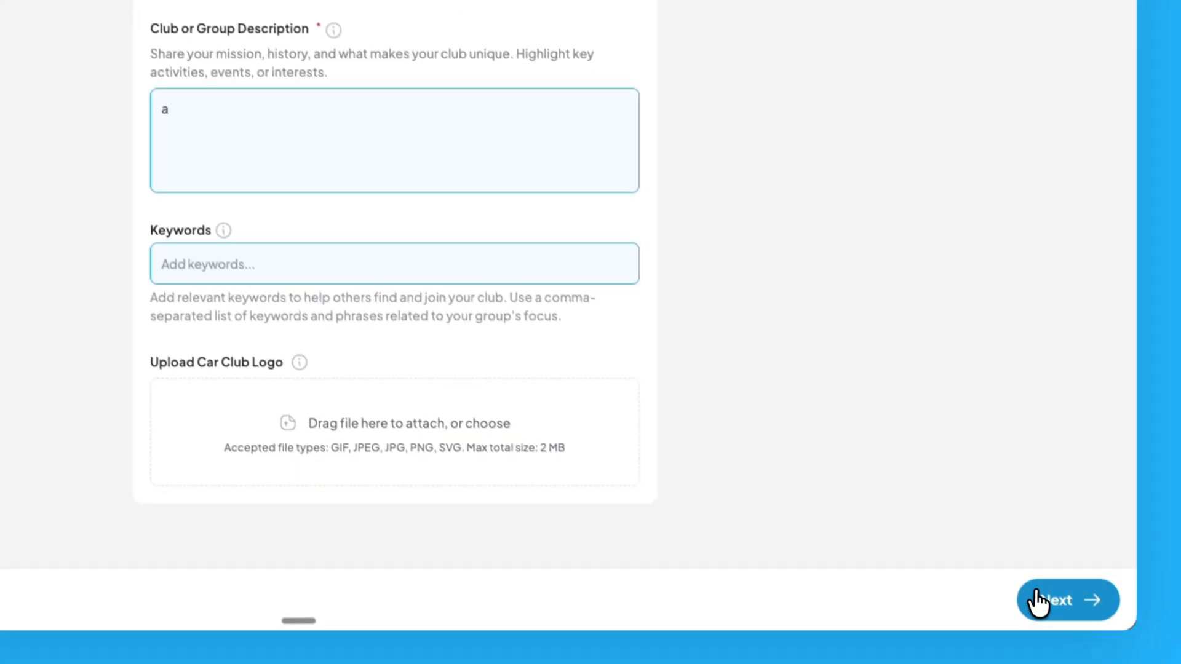
click(1038, 600)
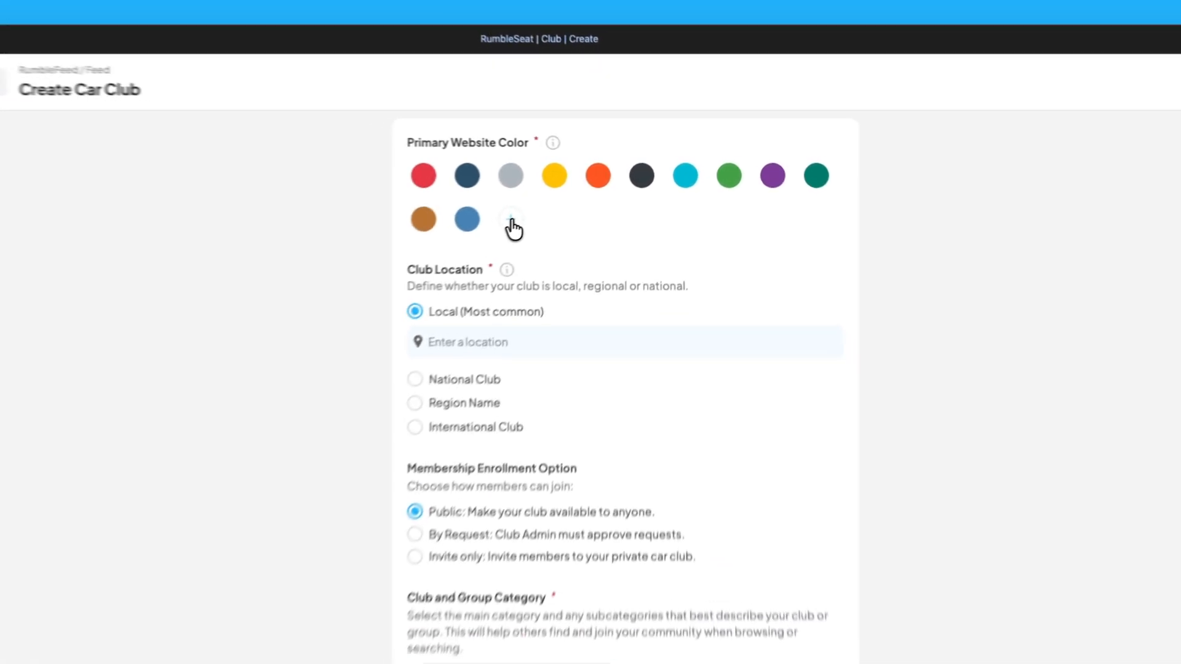
- Set the club's primary website color to the custom blue #353fc6
click(569, 202)
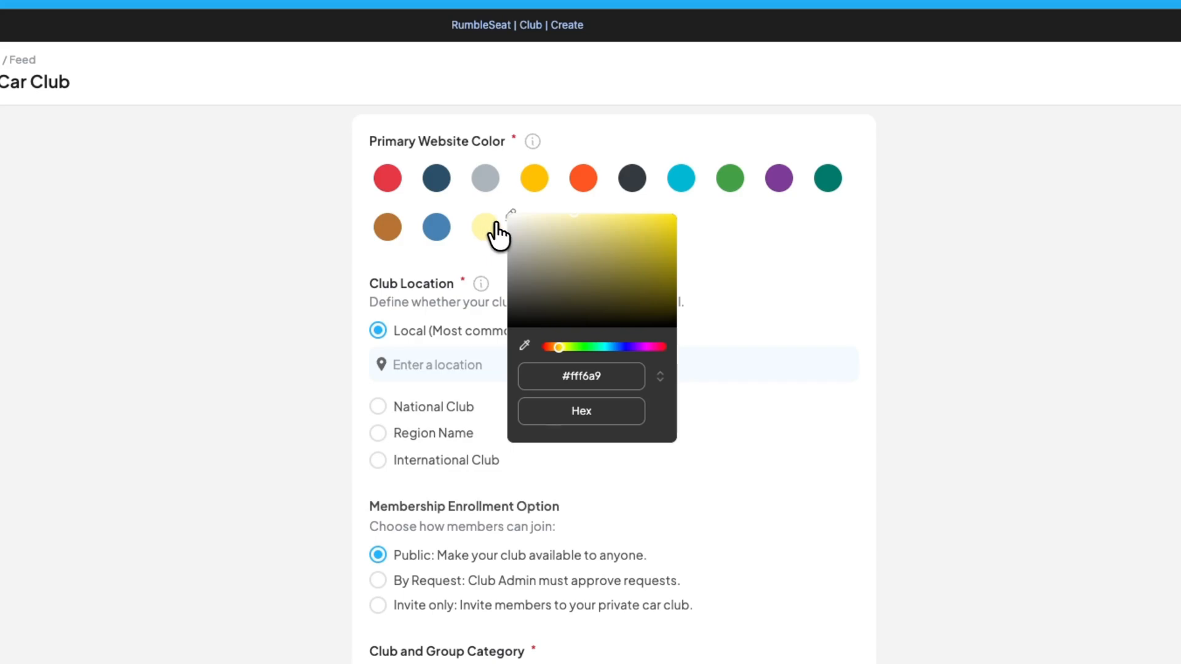
drag(585, 256, 650, 266)
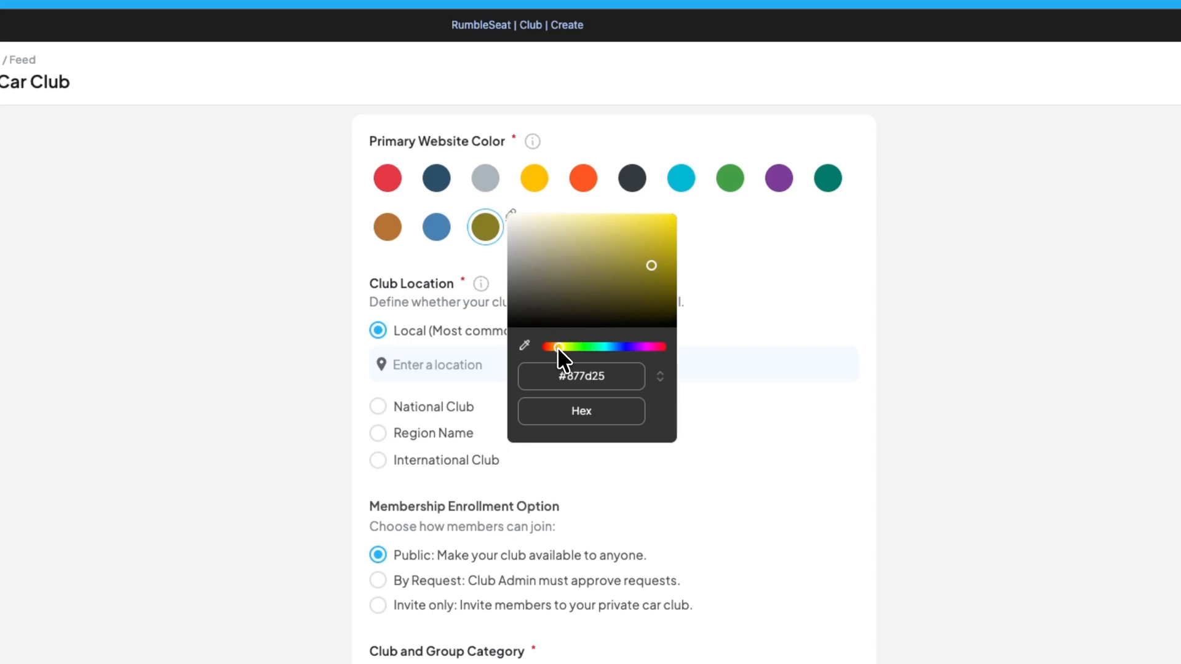
drag(557, 347, 621, 346)
drag(653, 262, 633, 241)
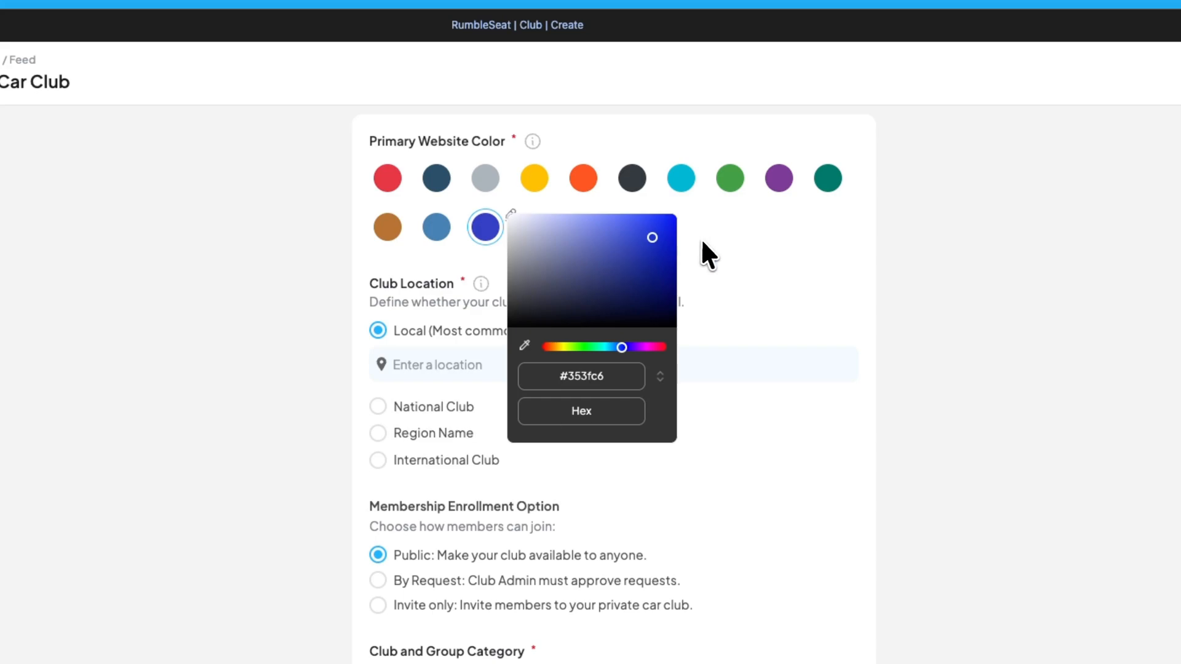
click(752, 268)
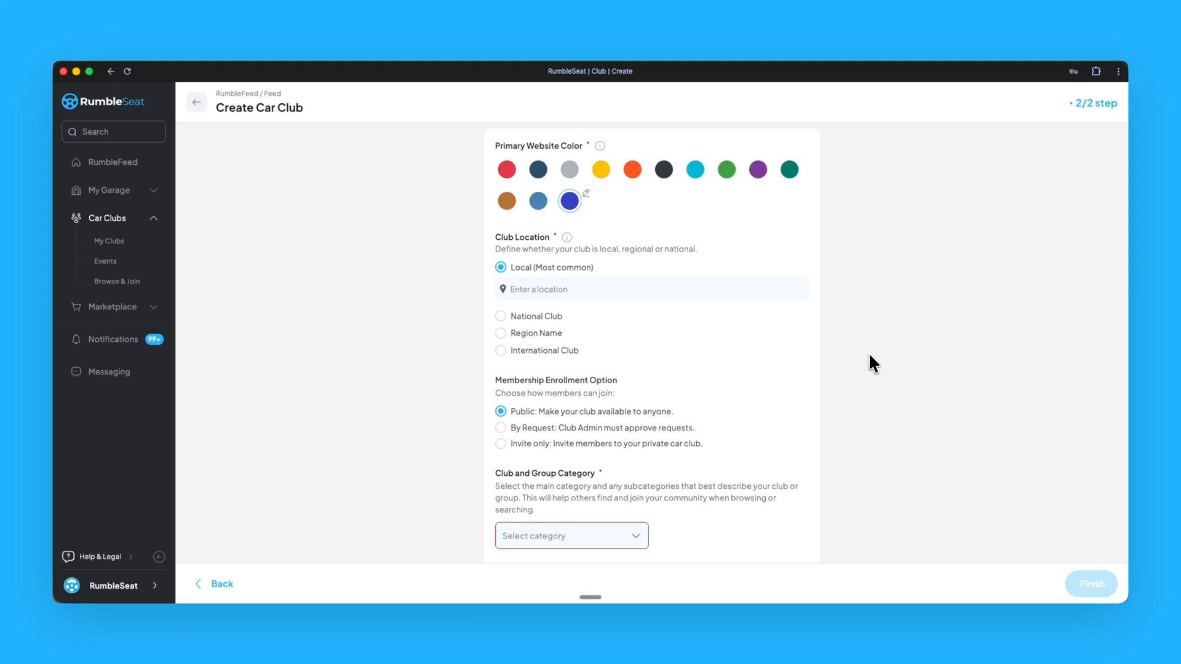
- Set the club category to Cars & Trucks with the American Cars subcategory
scroll(869, 355, down, 3)
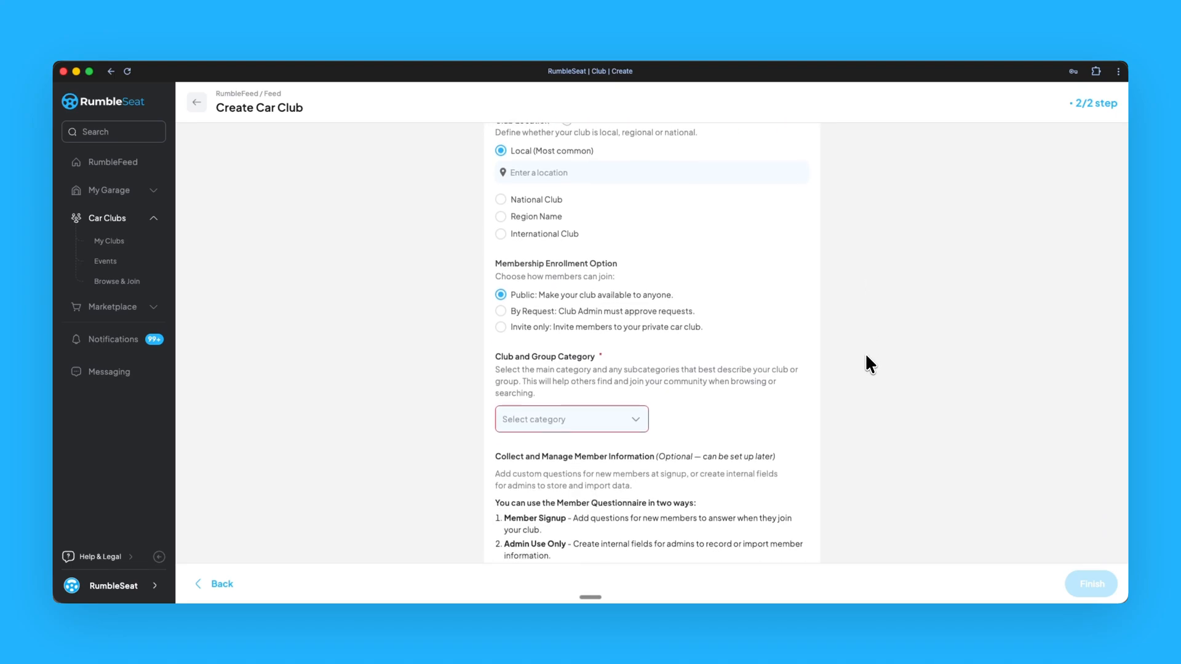
scroll(866, 356, down, 2)
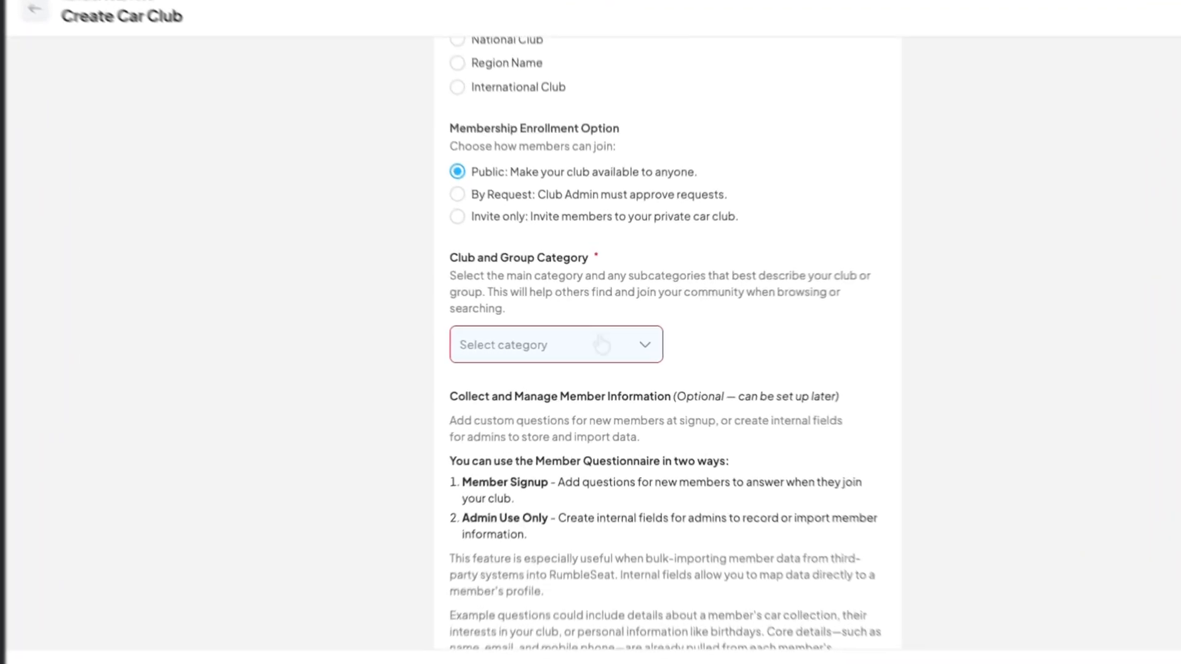
click(601, 340)
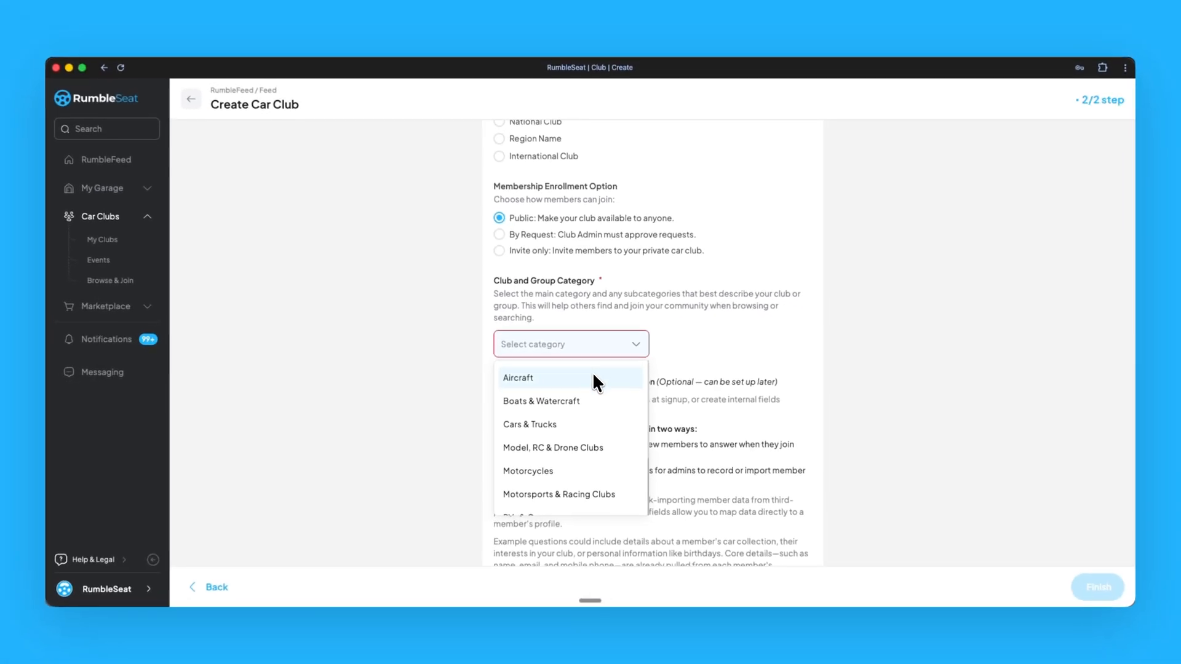
scroll(572, 412, down, 3)
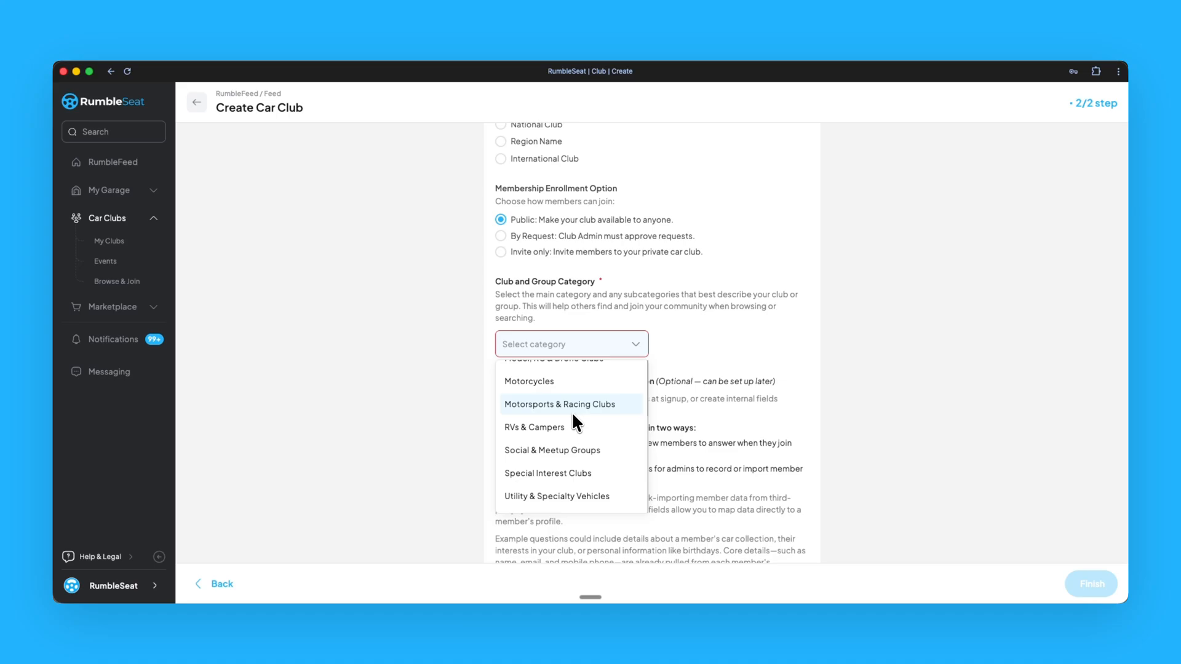
scroll(571, 411, up, 2)
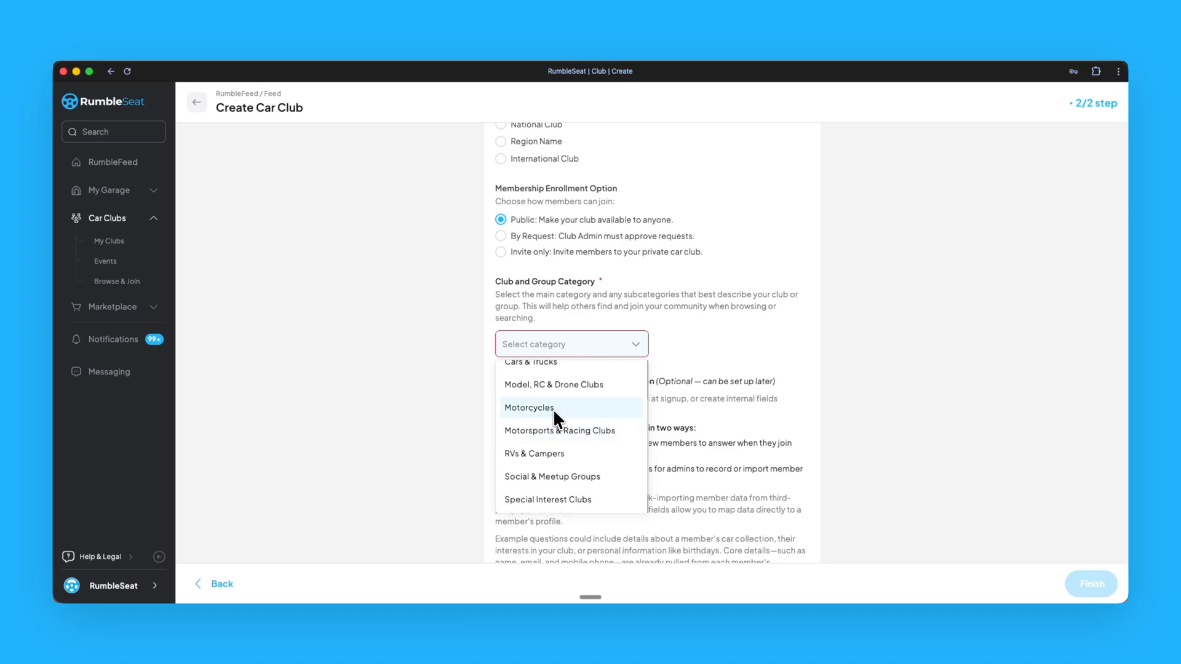
scroll(552, 408, up, 1)
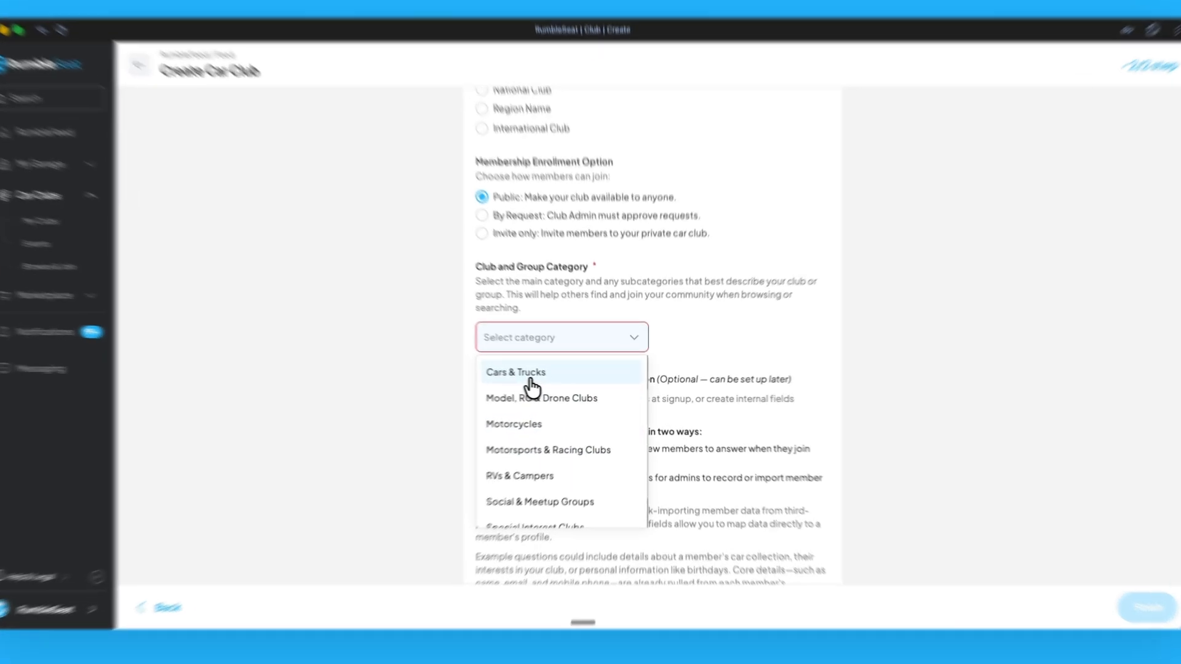
click(541, 376)
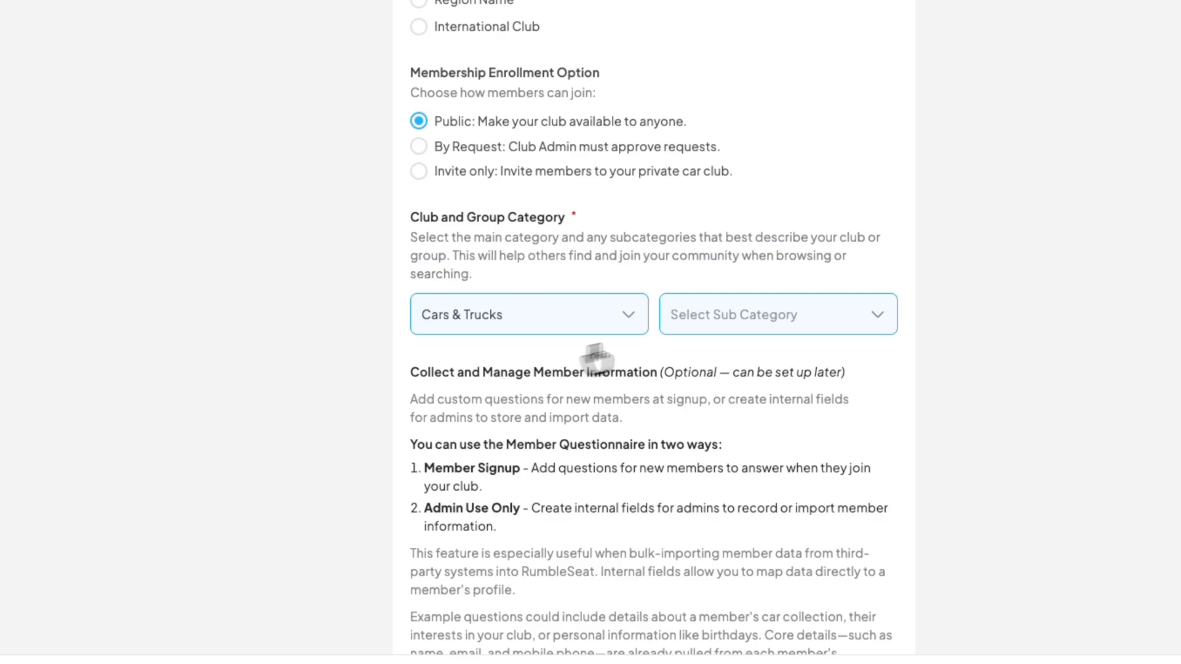
click(687, 329)
scroll(721, 368, down, 1)
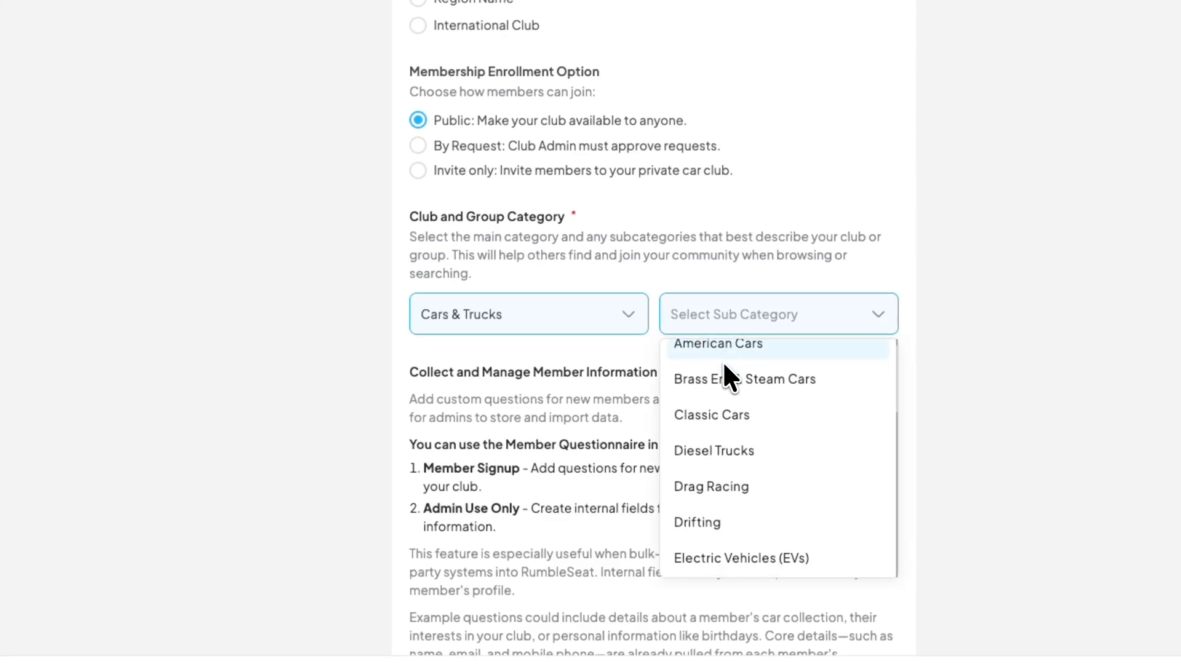
click(724, 352)
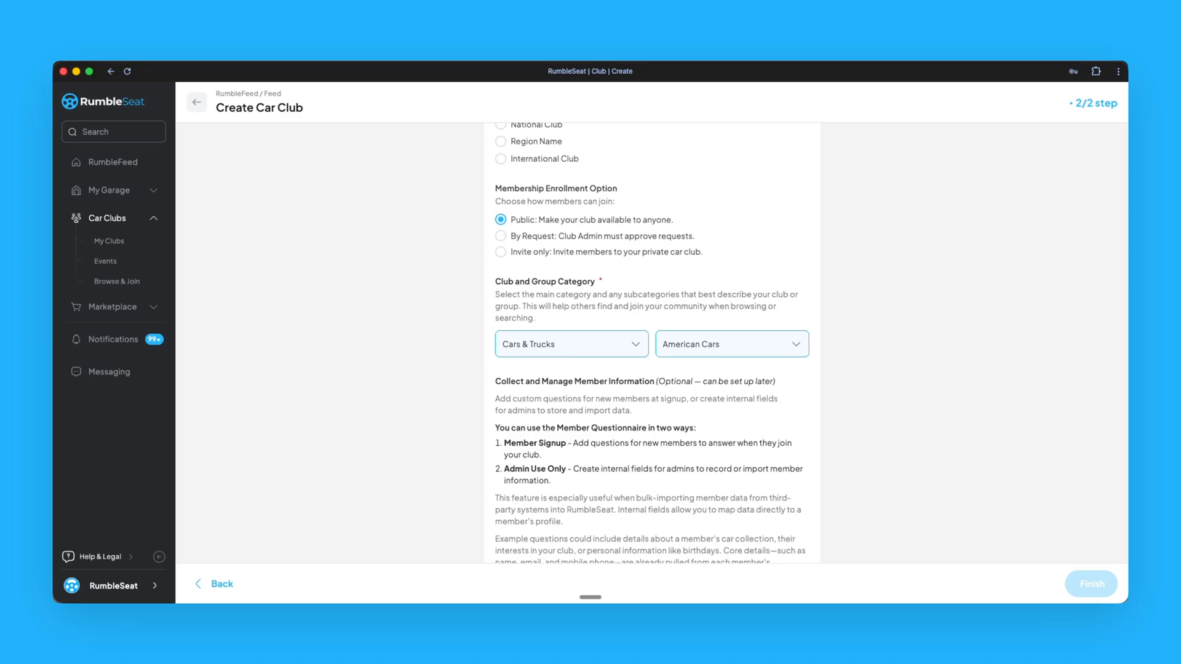
- Try out a text-format custom member question marked as not required and for internal use only, and cancel it
scroll(821, 377, down, 3)
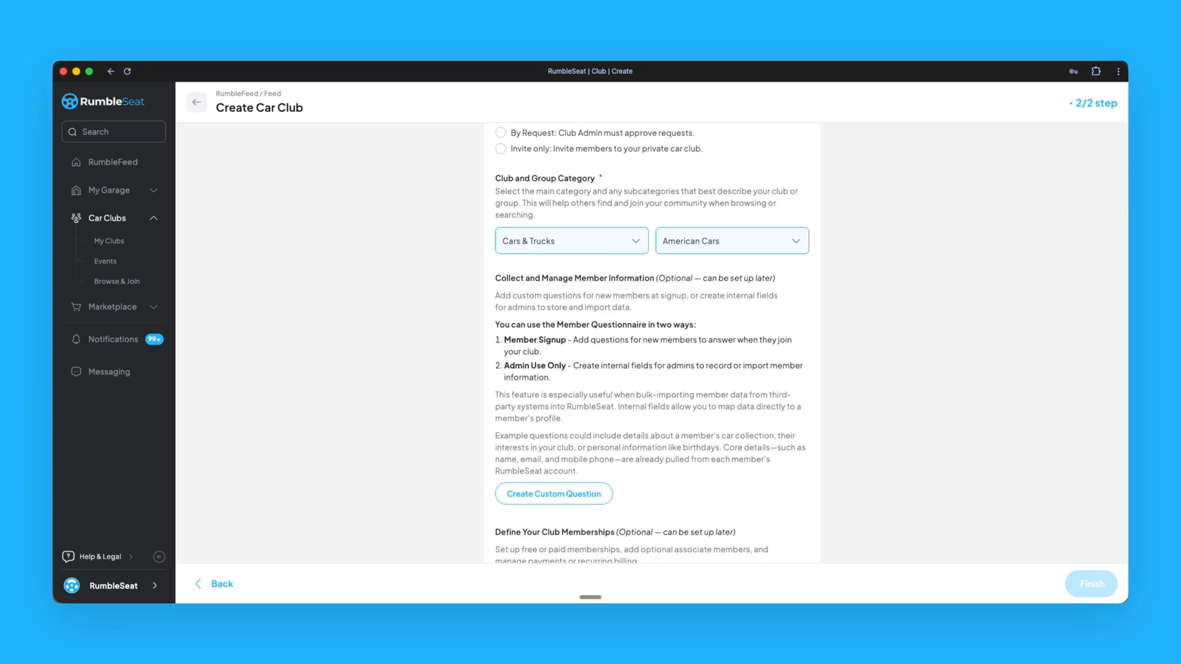
scroll(781, 384, down, 5)
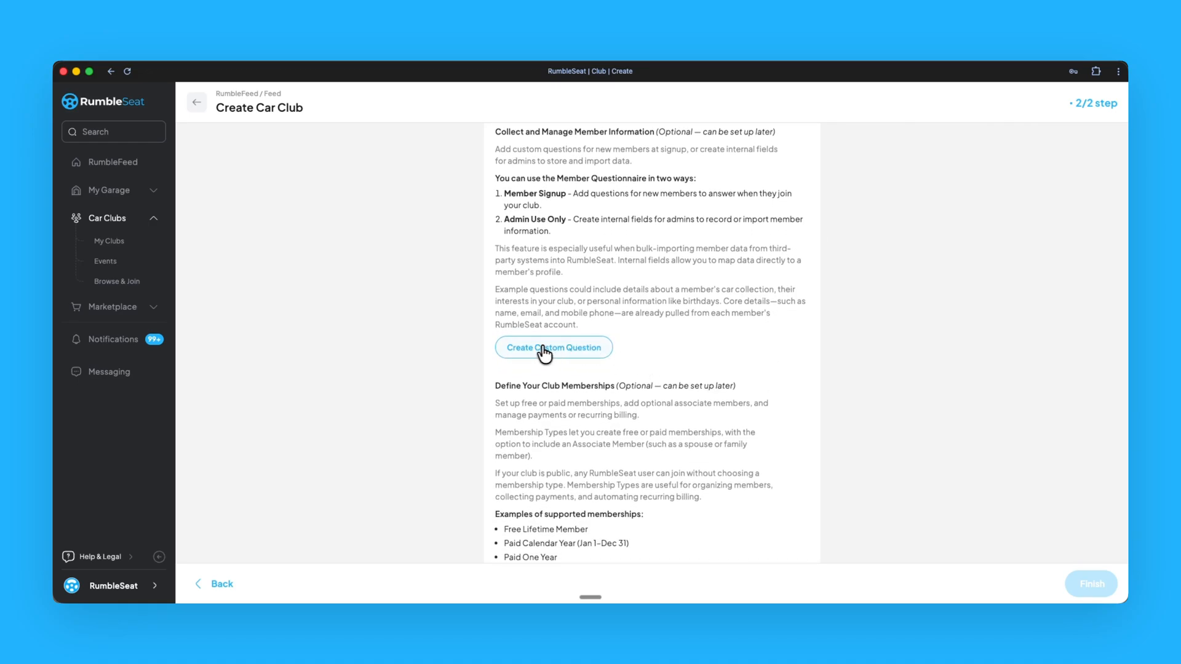
click(543, 350)
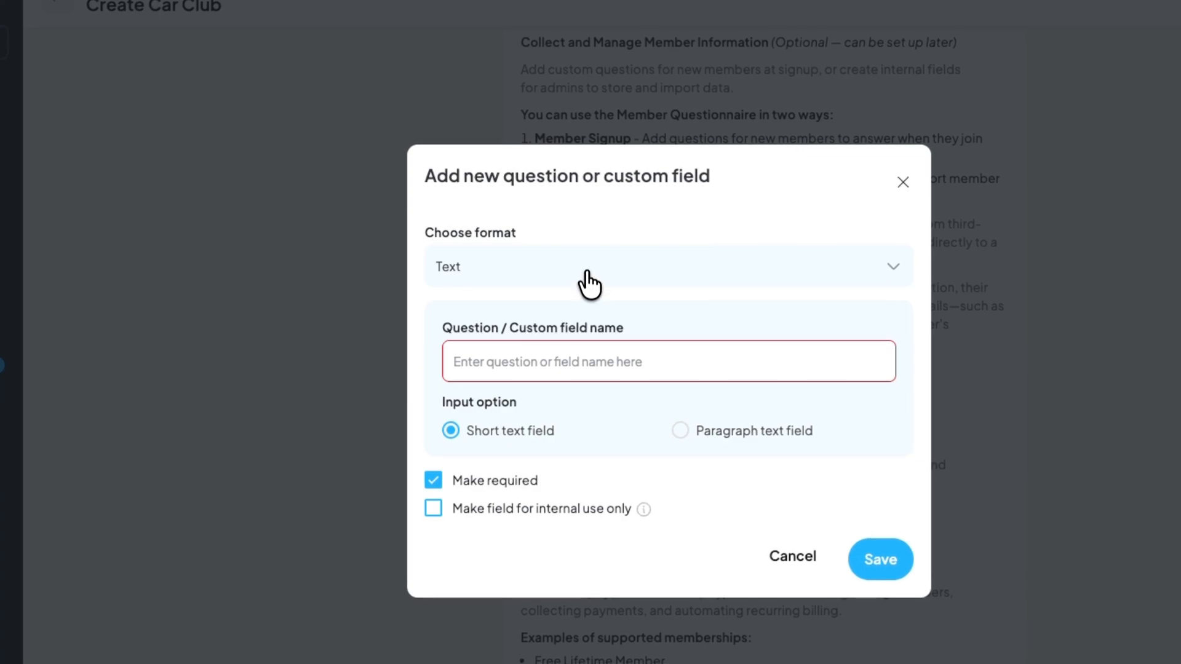
click(586, 272)
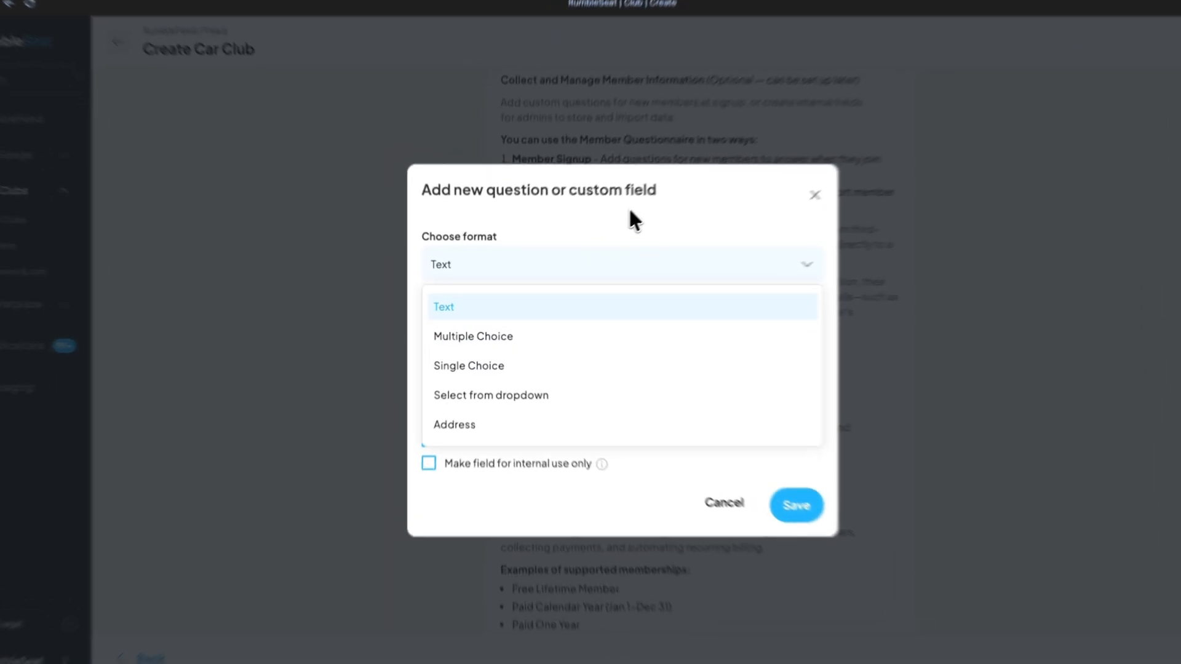
click(592, 235)
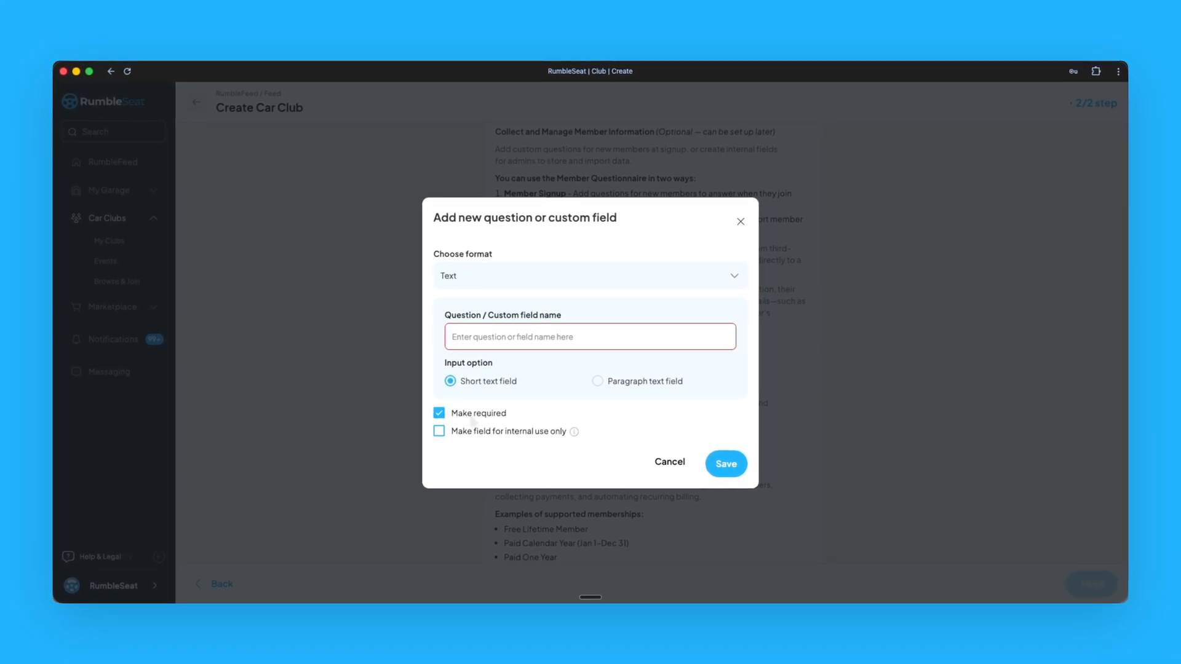
click(439, 432)
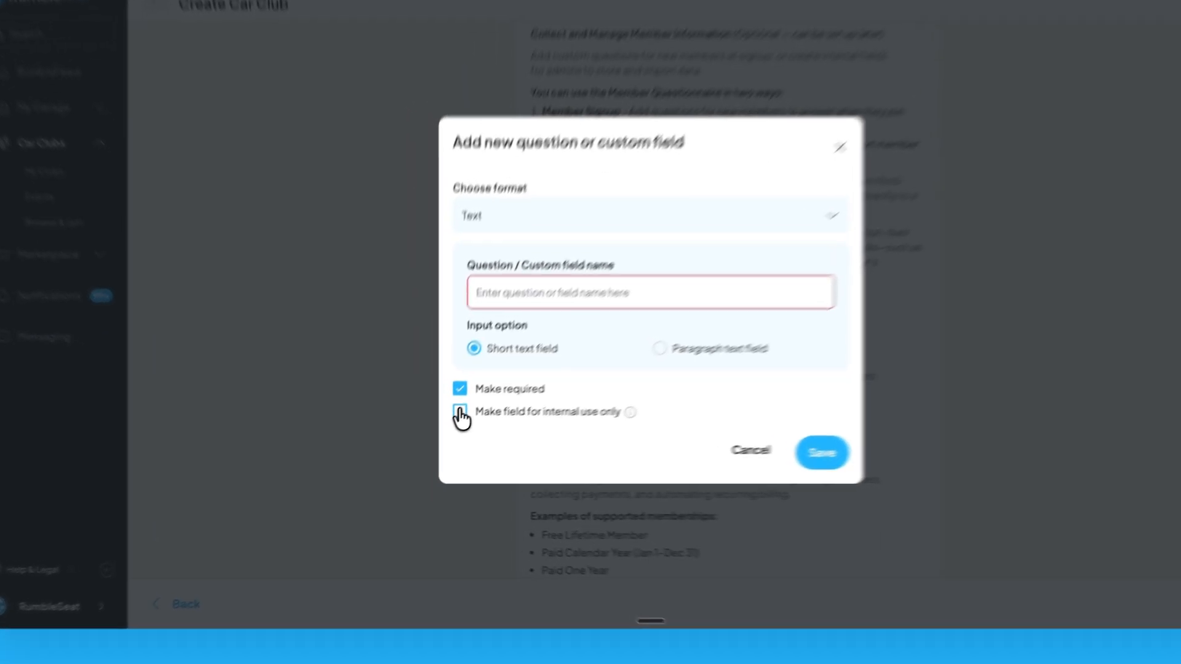
click(482, 366)
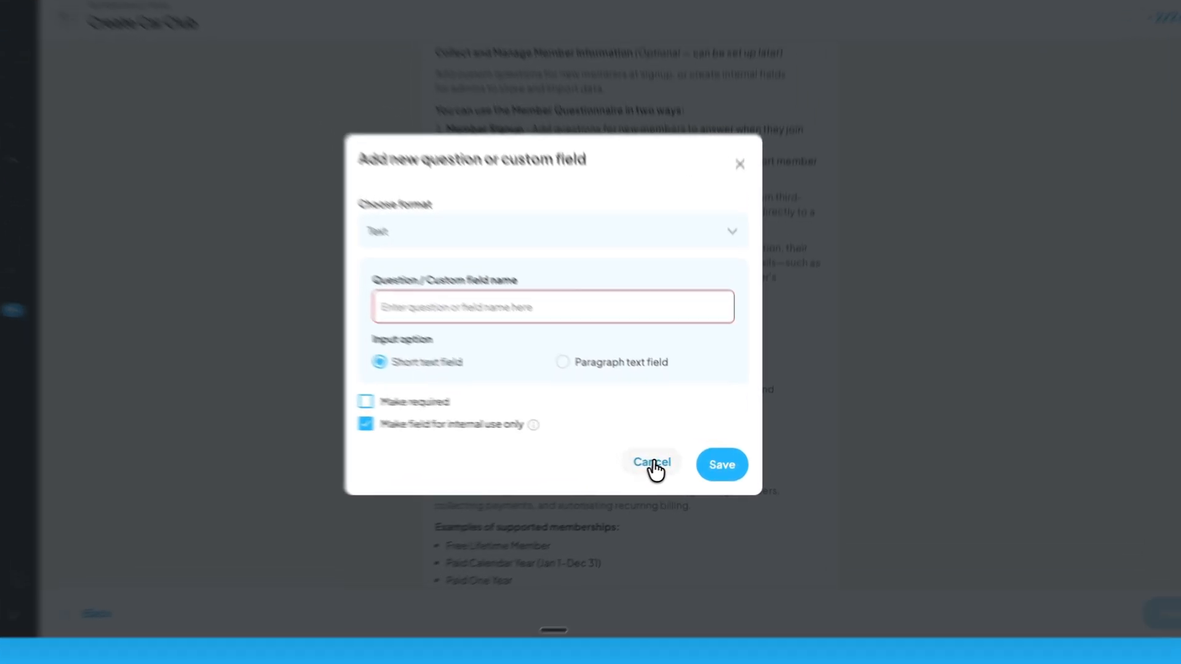
click(669, 461)
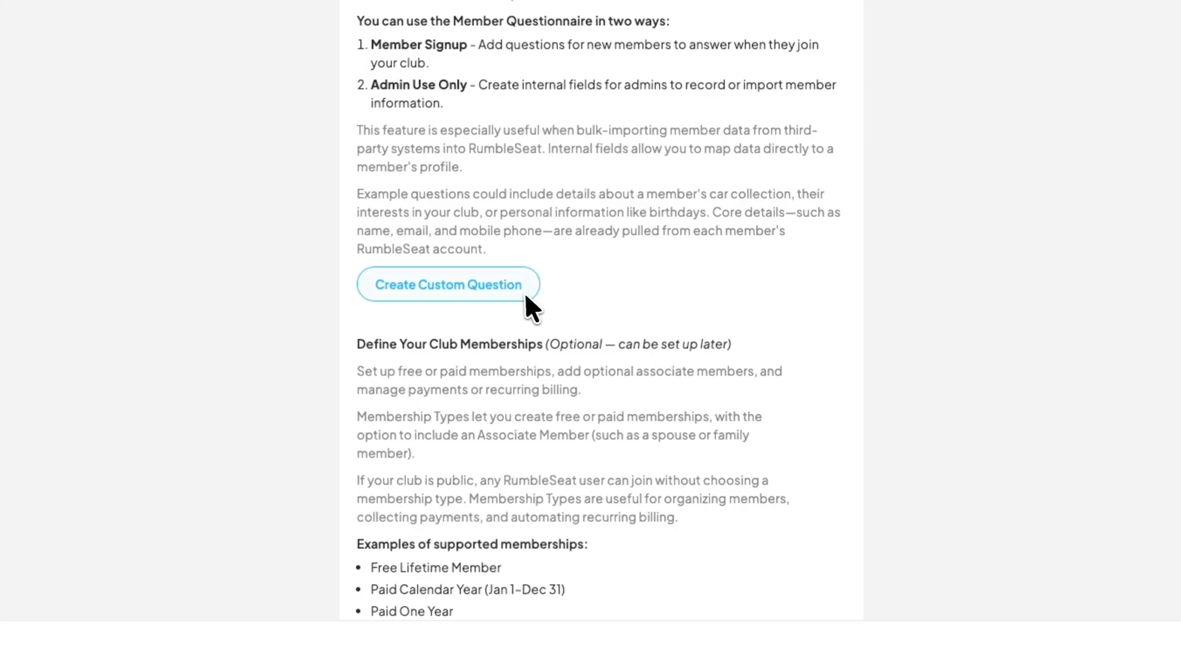
- Start a new membership type for the club with the No-Fee Membership billing term
scroll(728, 280, down, 2)
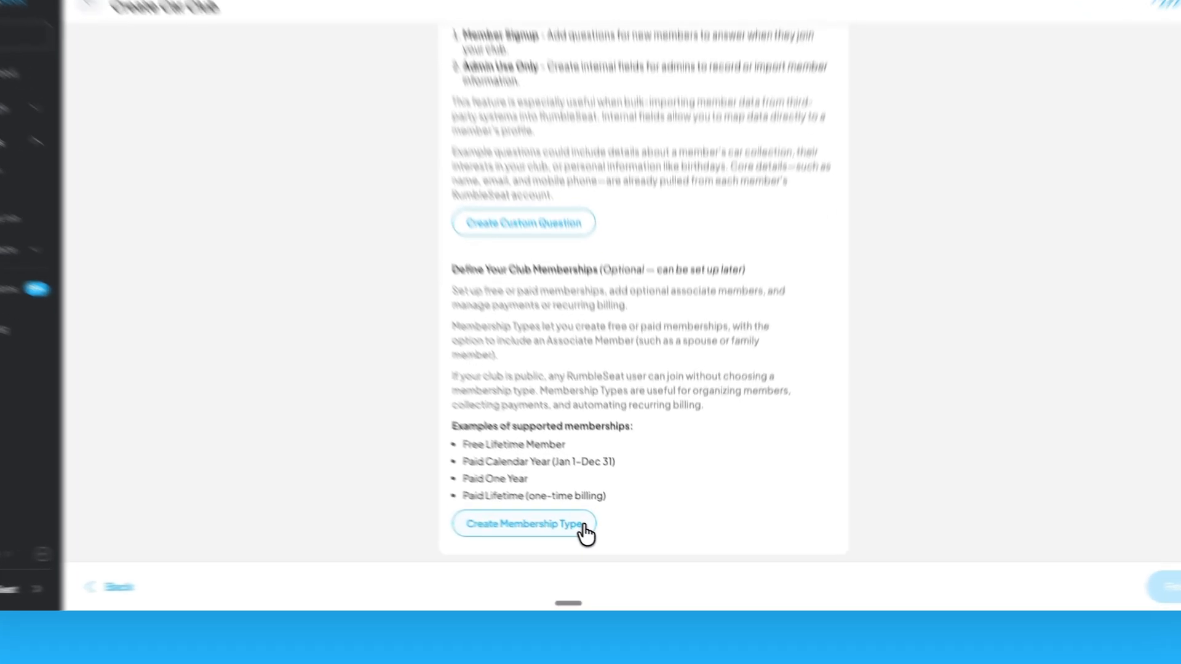
click(600, 531)
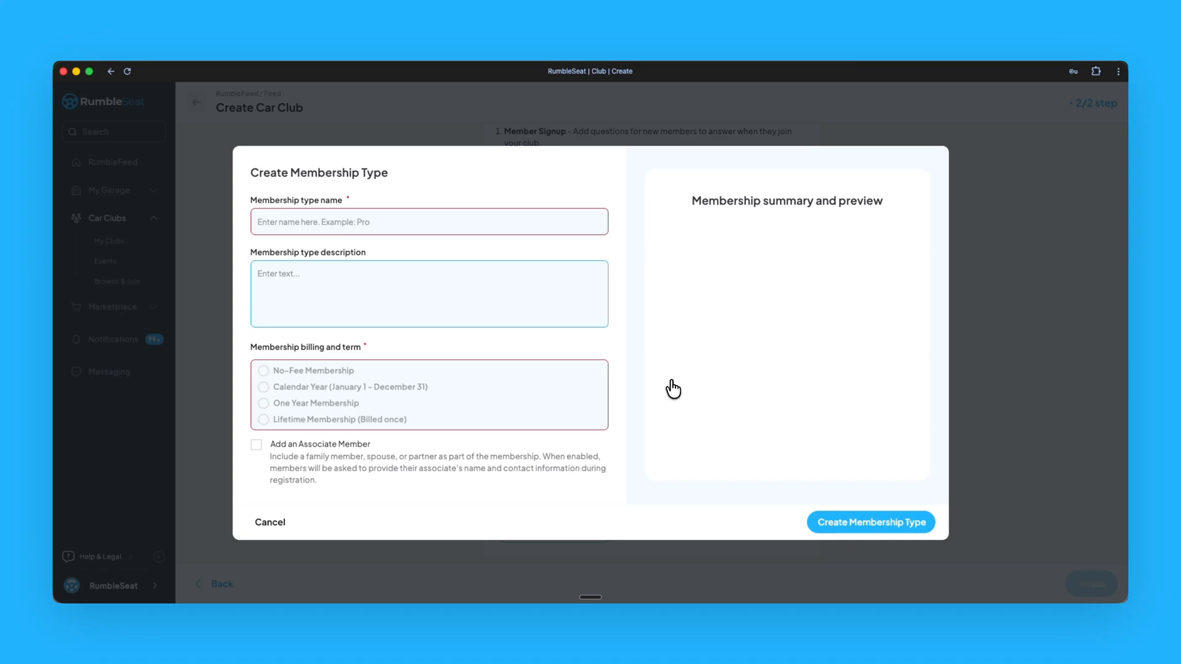
click(333, 222)
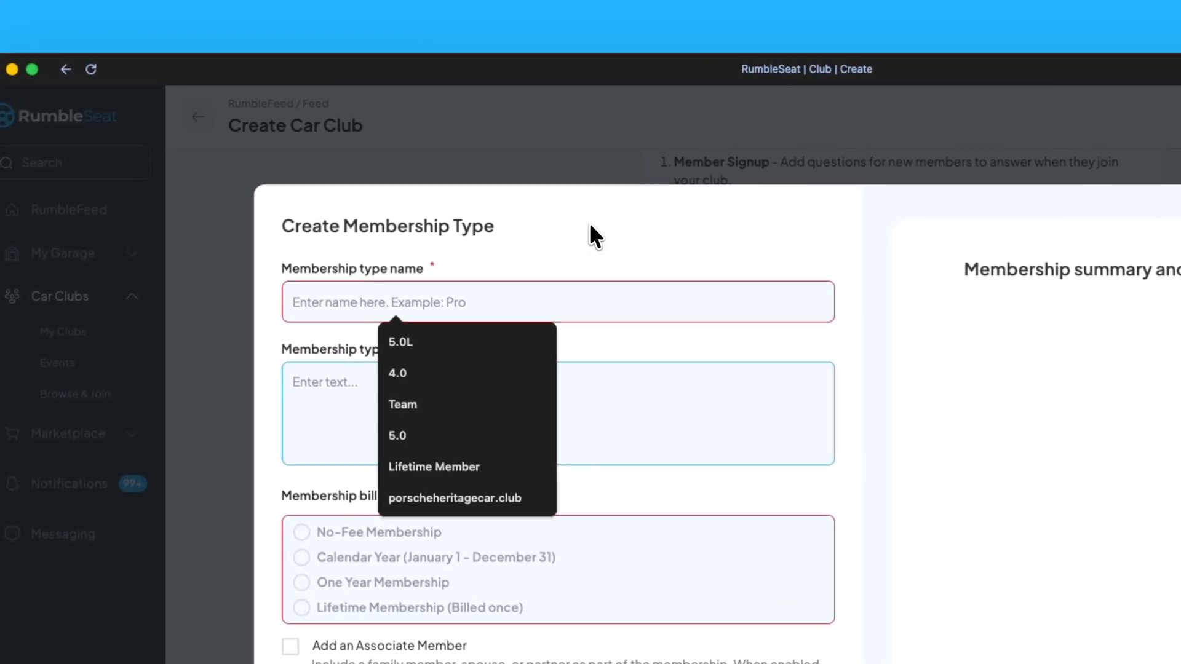
click(590, 226)
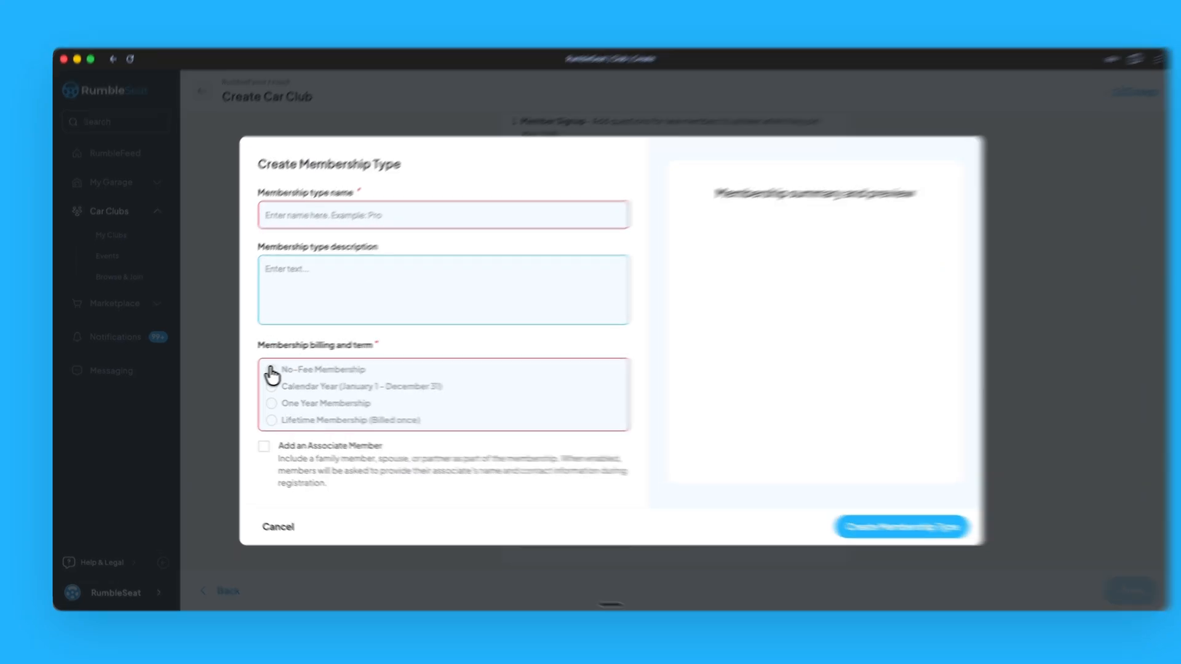
click(272, 370)
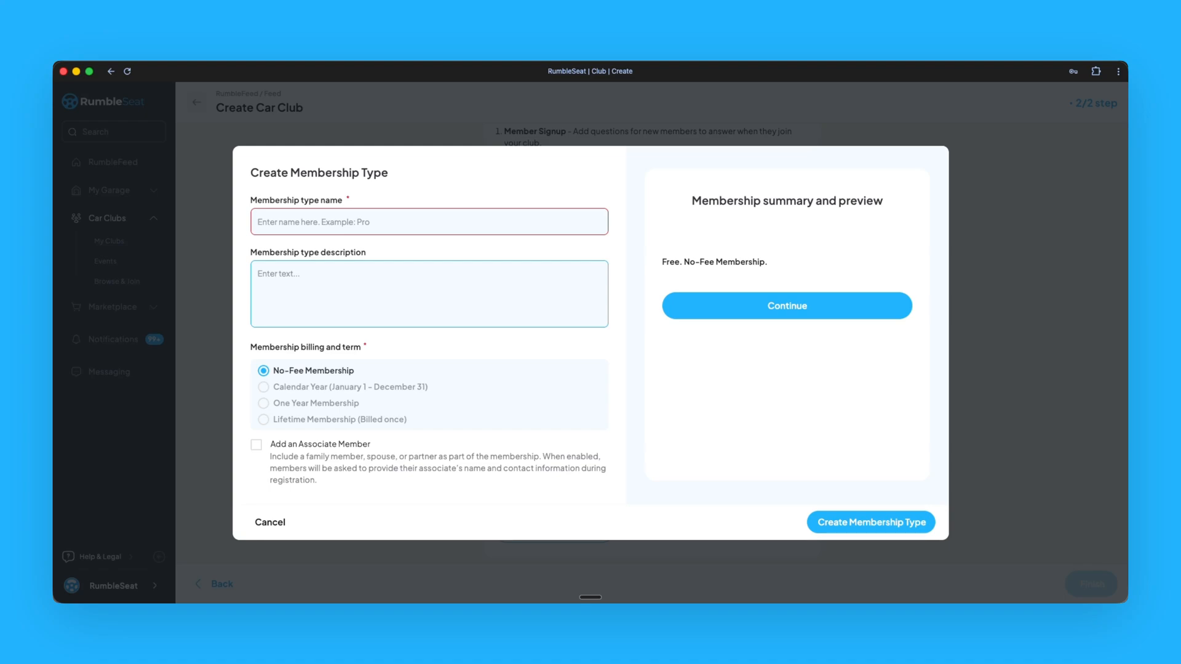
- Switch the membership billing to Calendar Year (January 1 - December 31) with pro-rated dues for mid-term sign-ups enabled
click(264, 388)
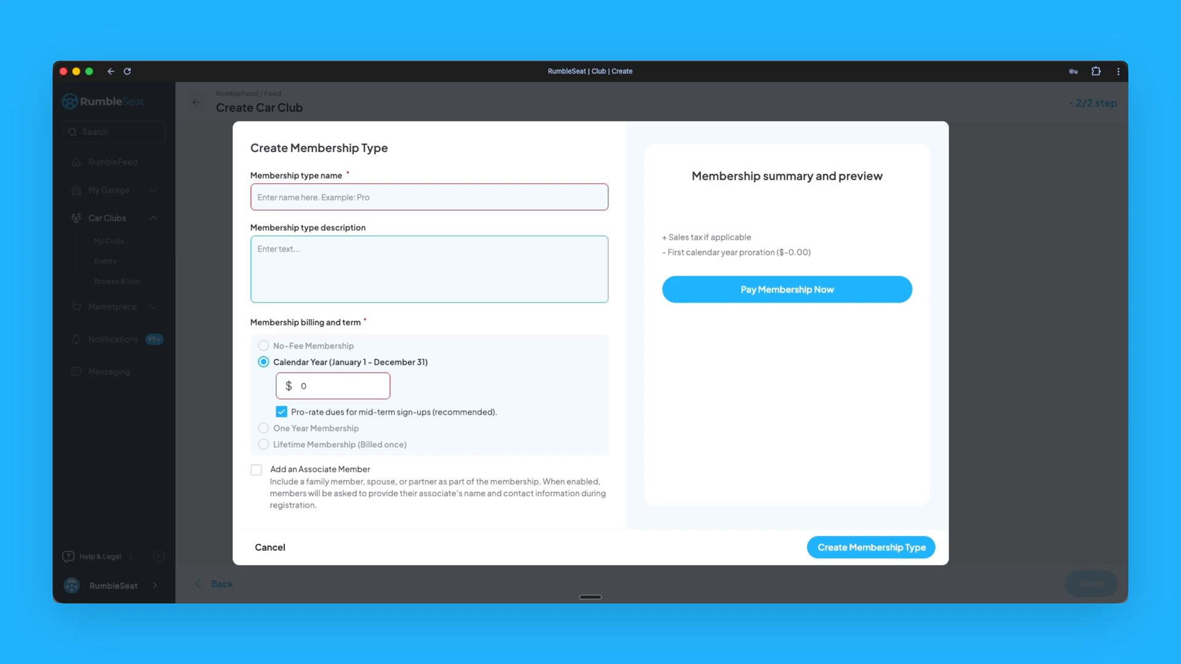
click(283, 414)
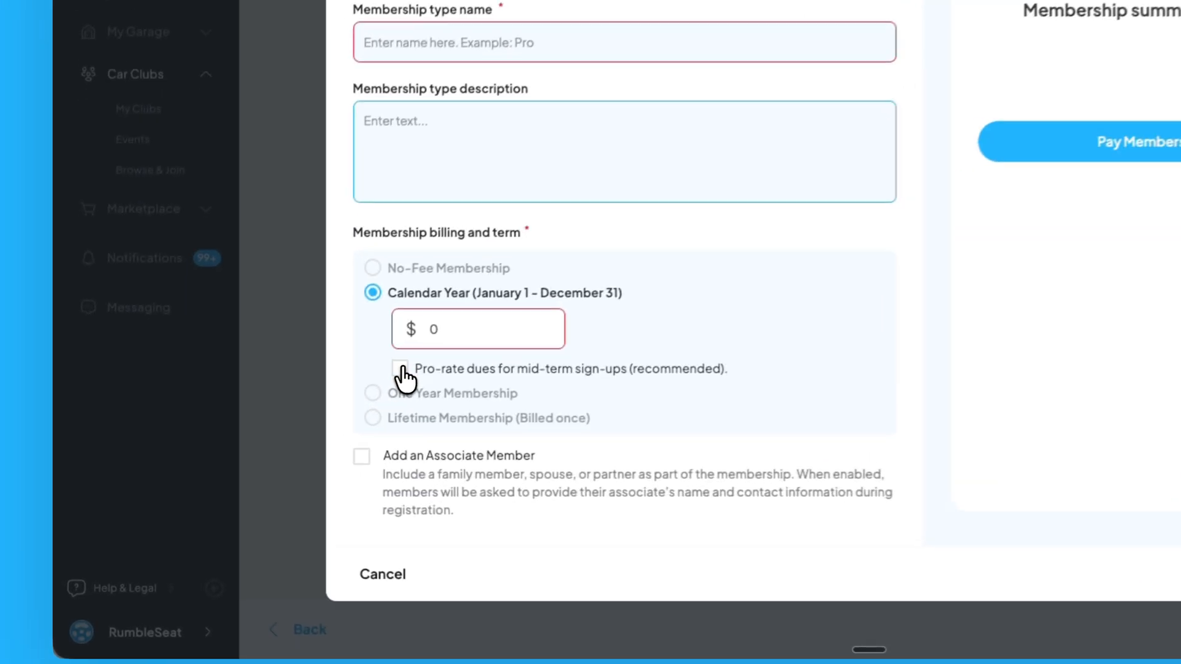
click(410, 369)
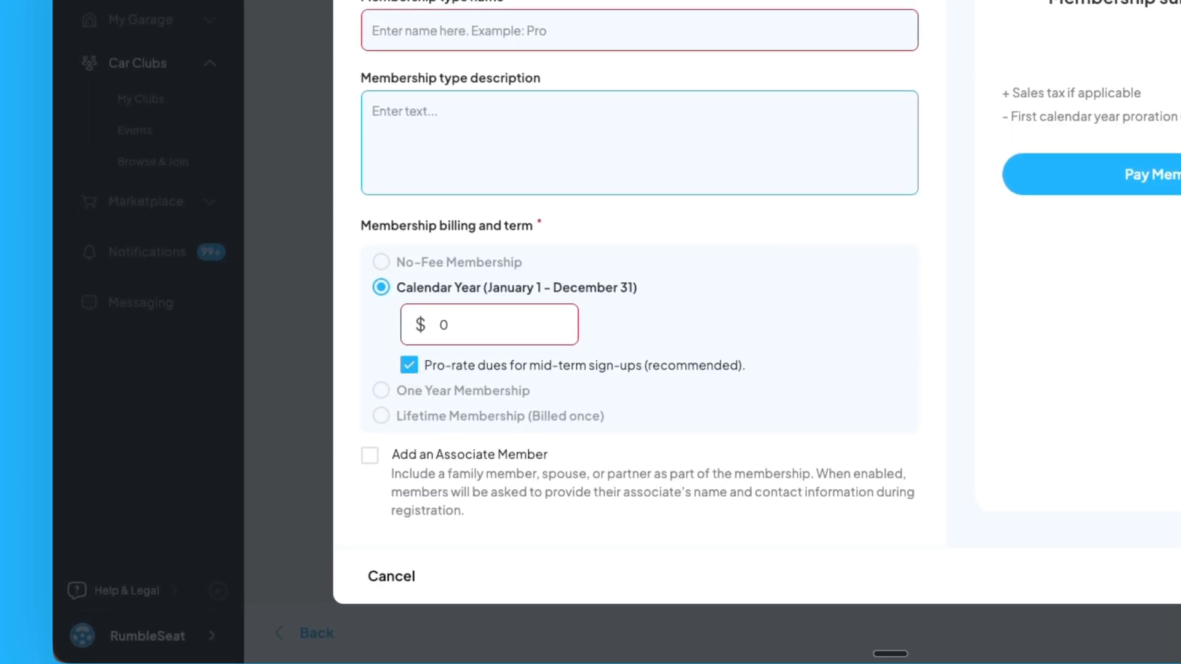
- Try the One Year Membership billing term and the Lifetime Membership (Billed once) term with a $99 fee
click(381, 391)
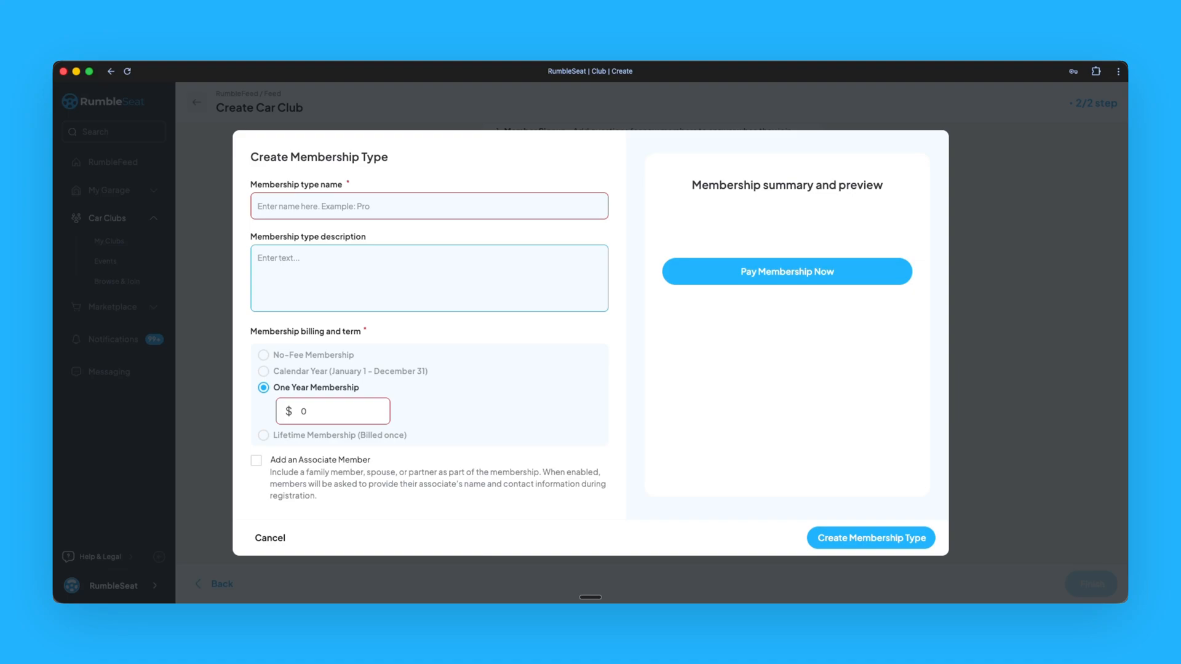
click(265, 434)
drag(313, 429, 286, 422)
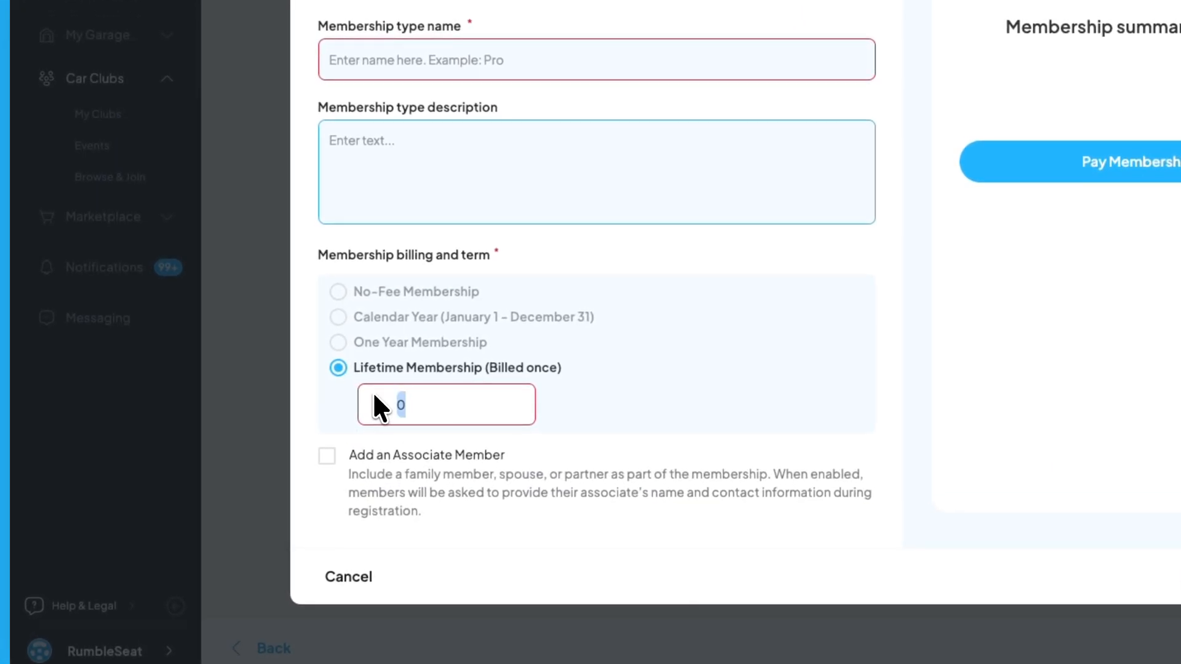
text(99)
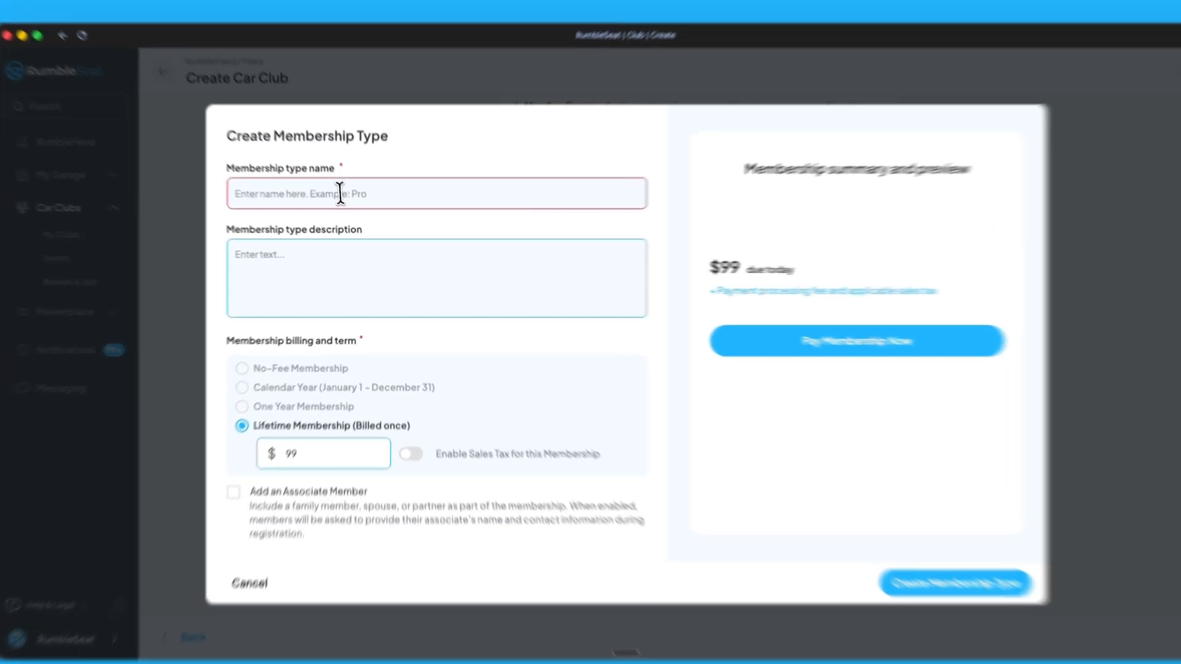
- Name the membership type Public, make it a No-Fee Membership with an associate member included, and create it
click(345, 206)
text(Publ)
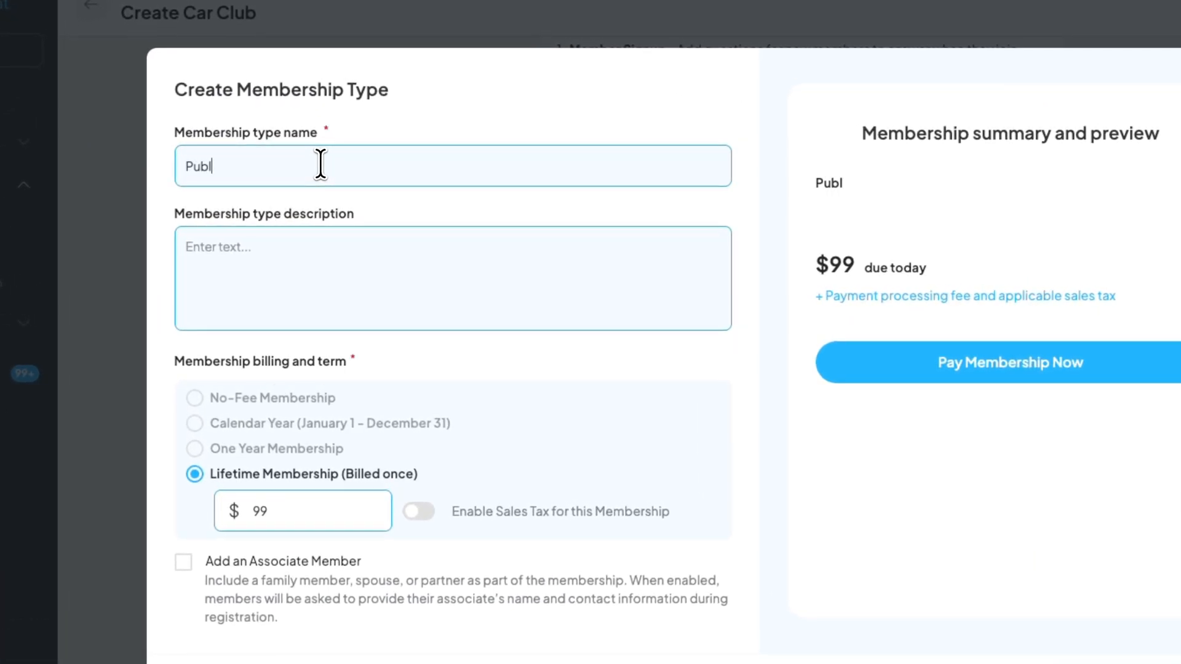
text(ic)
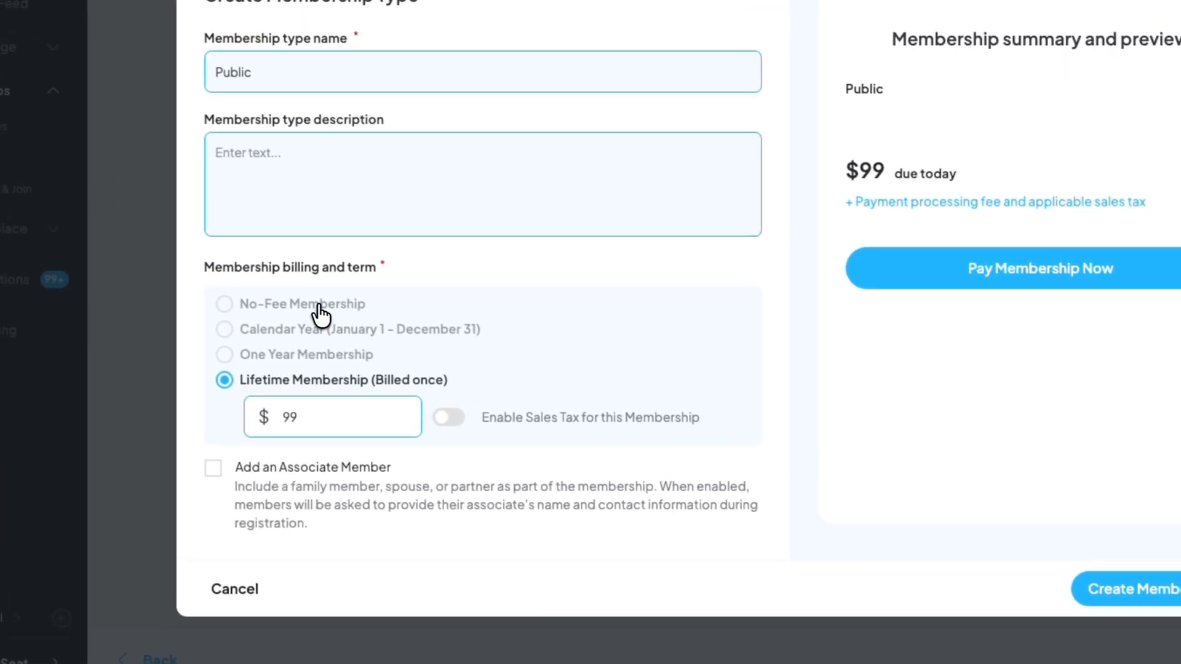
click(253, 282)
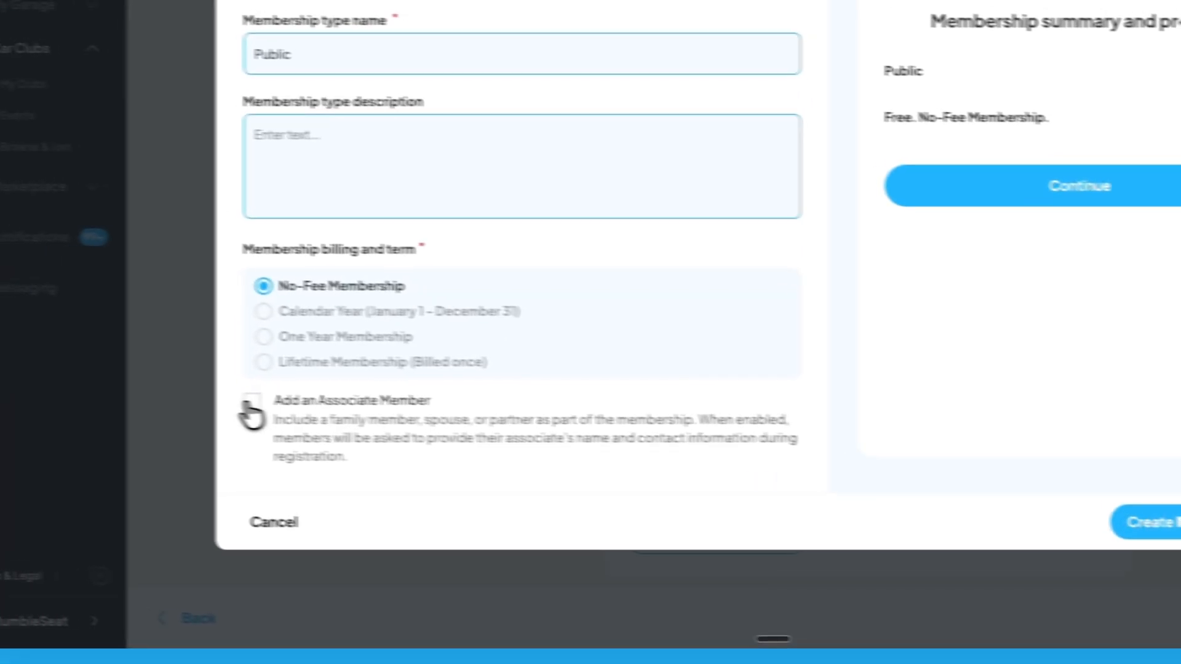
click(249, 406)
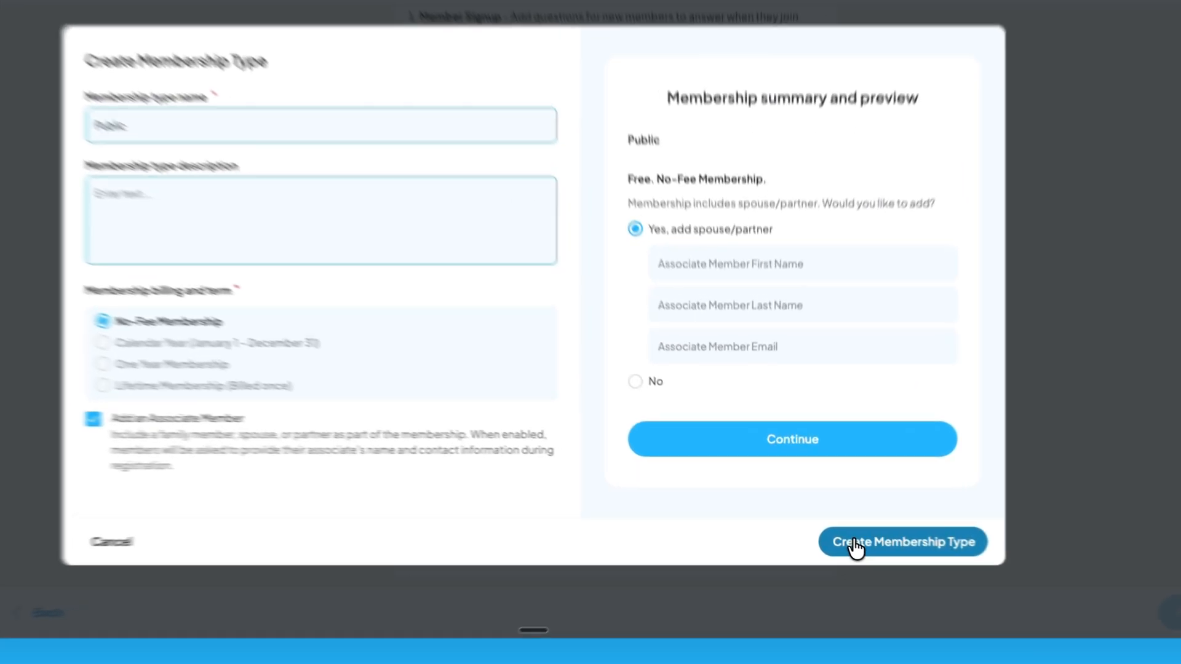
click(834, 531)
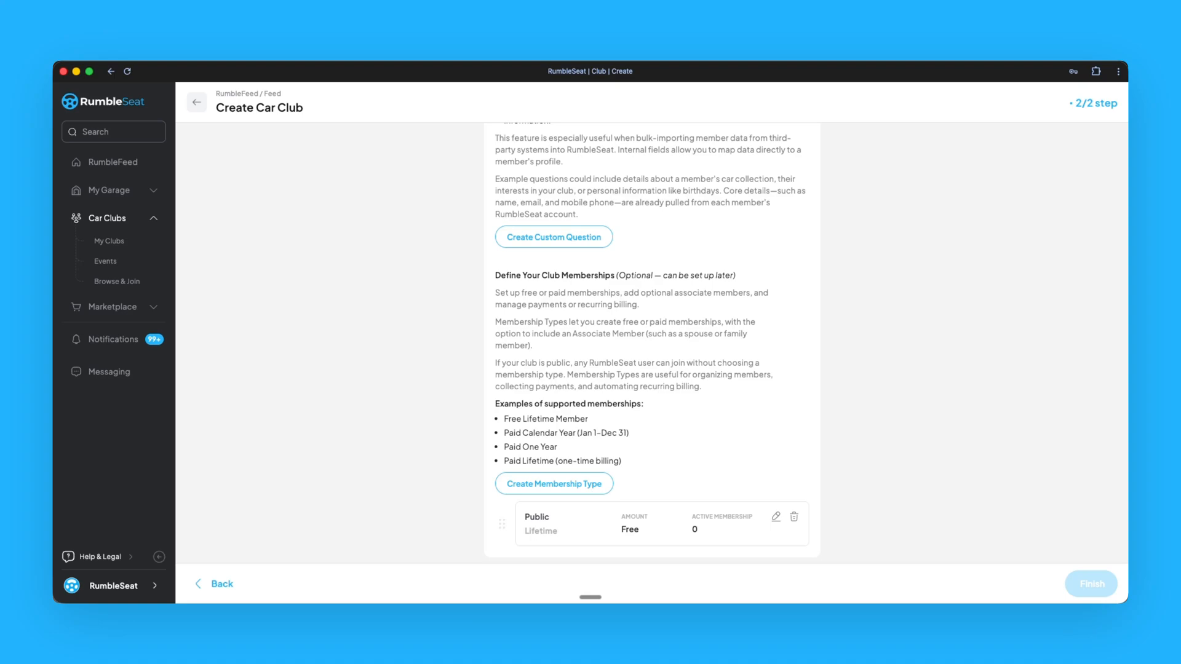
- Check the club's description page in the first setup step, and set the club location to National Club in the second
scroll(793, 433, up, 5)
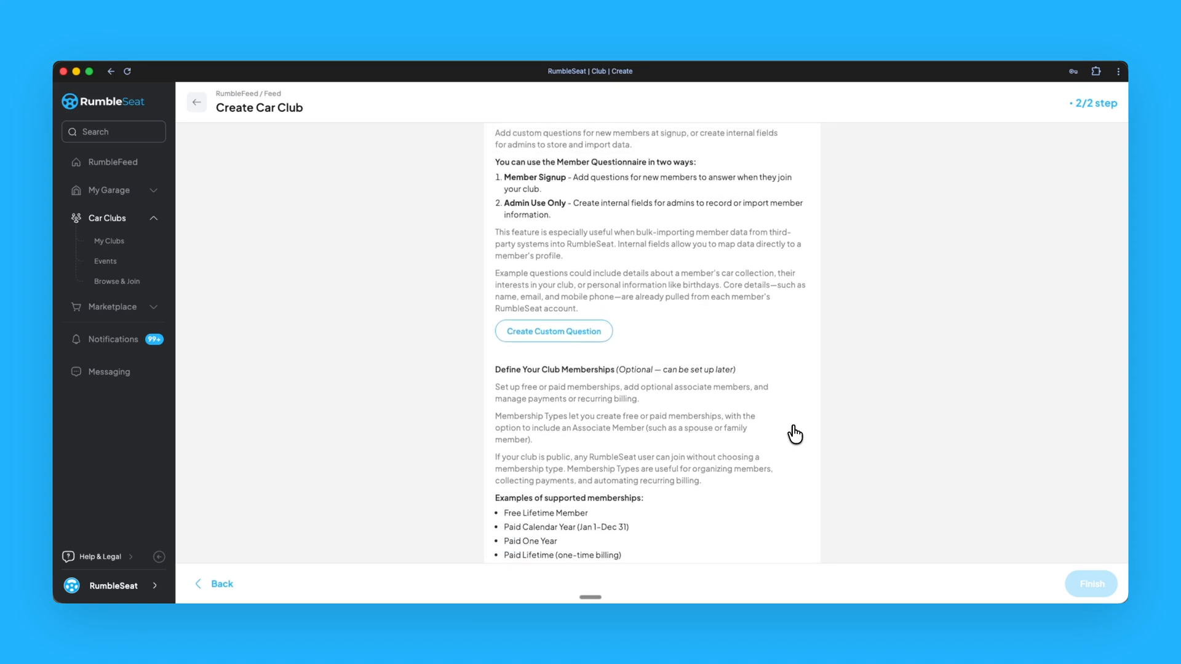
scroll(794, 434, up, 6)
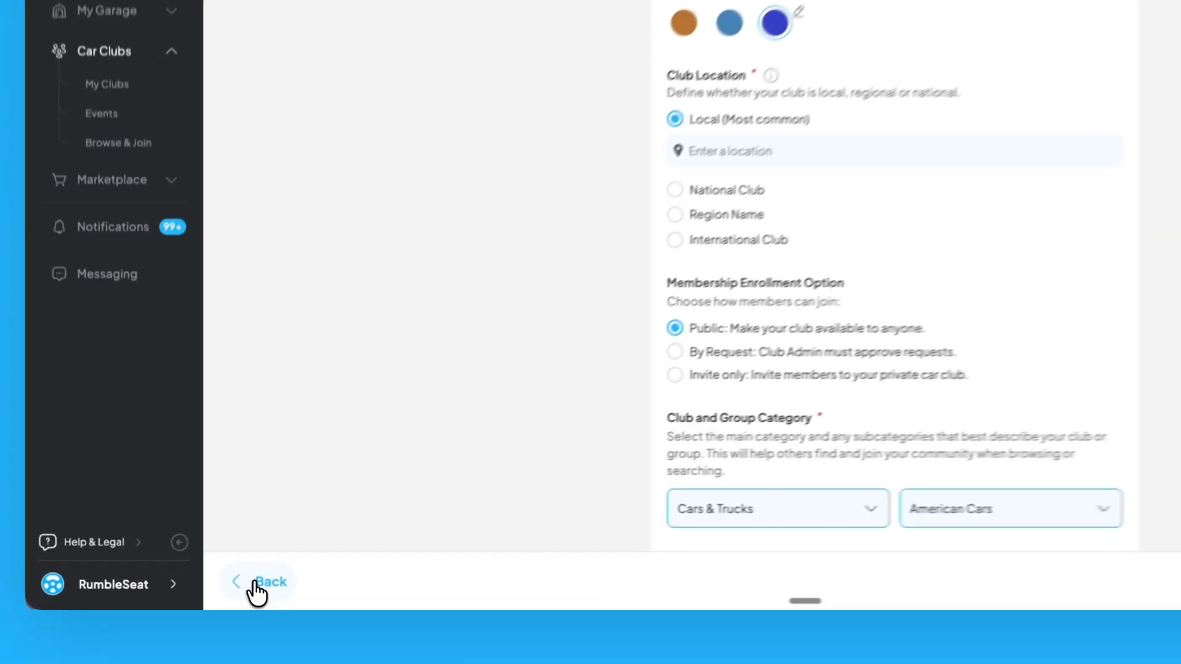
click(212, 589)
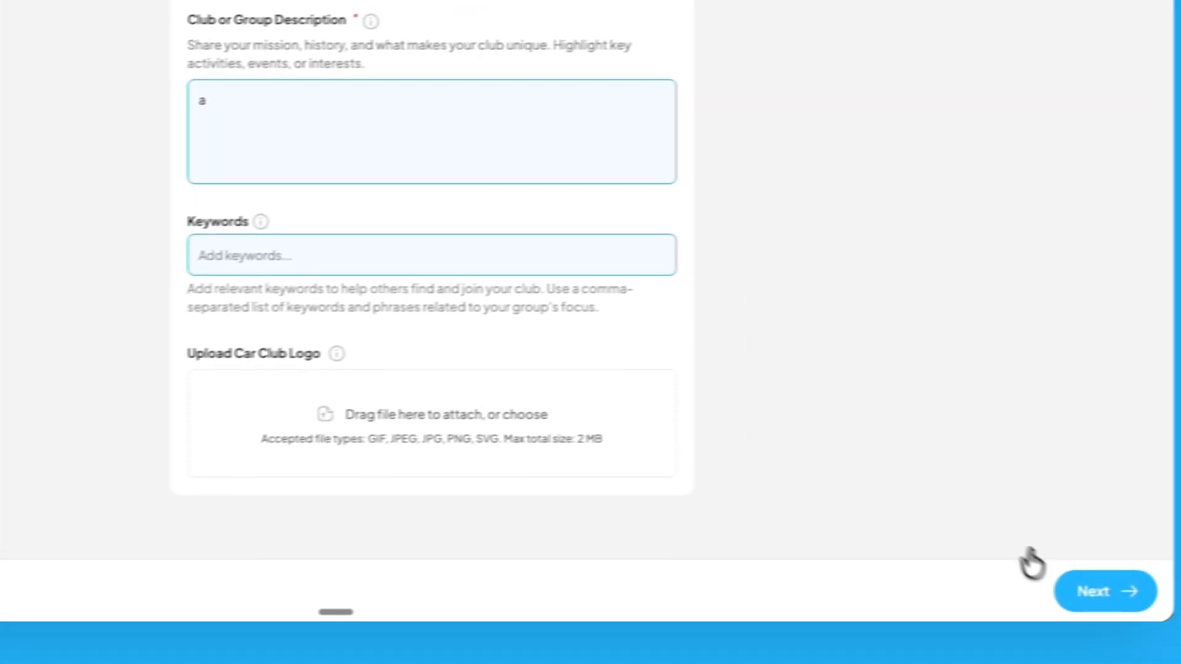
click(1052, 591)
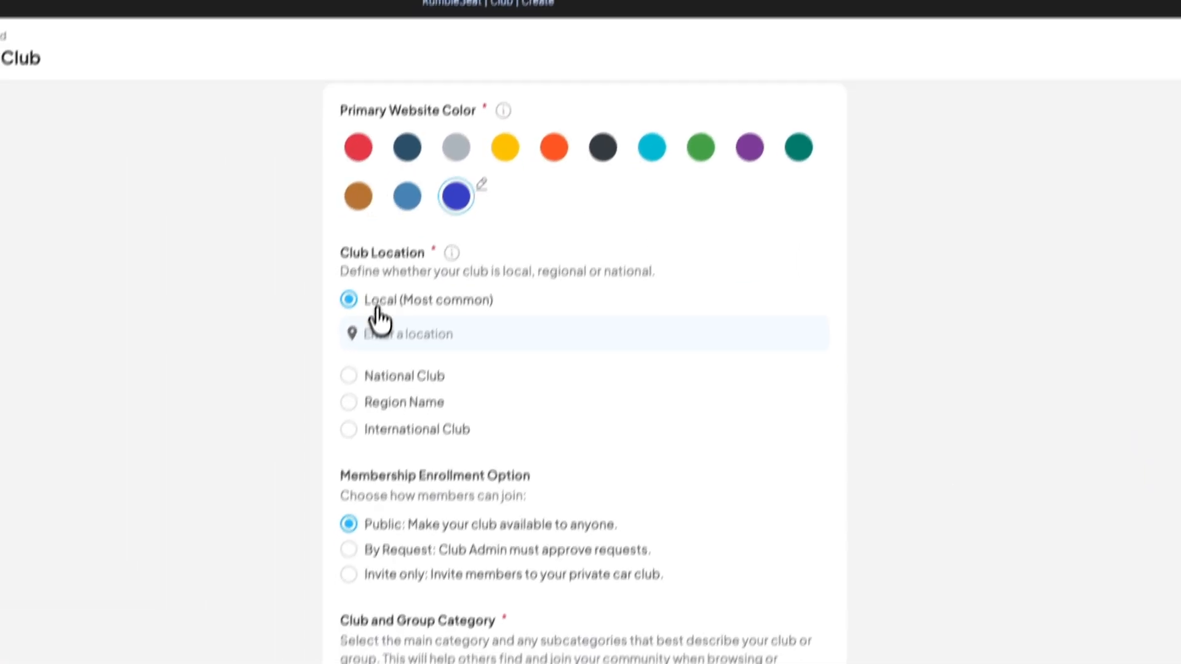
click(348, 375)
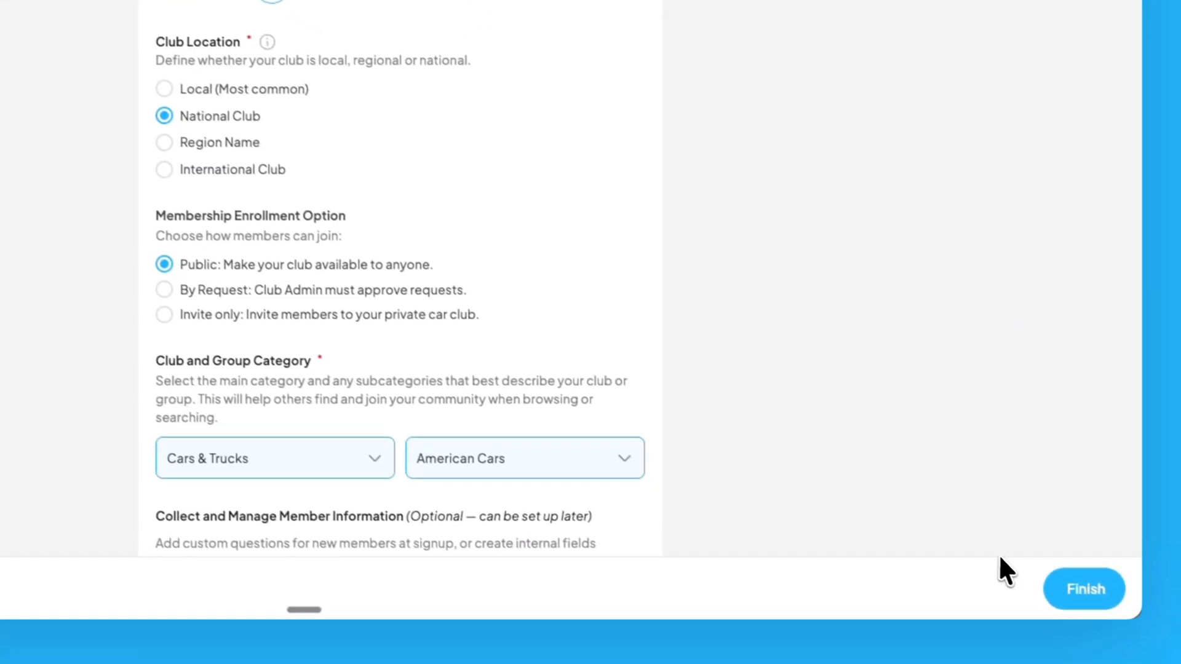